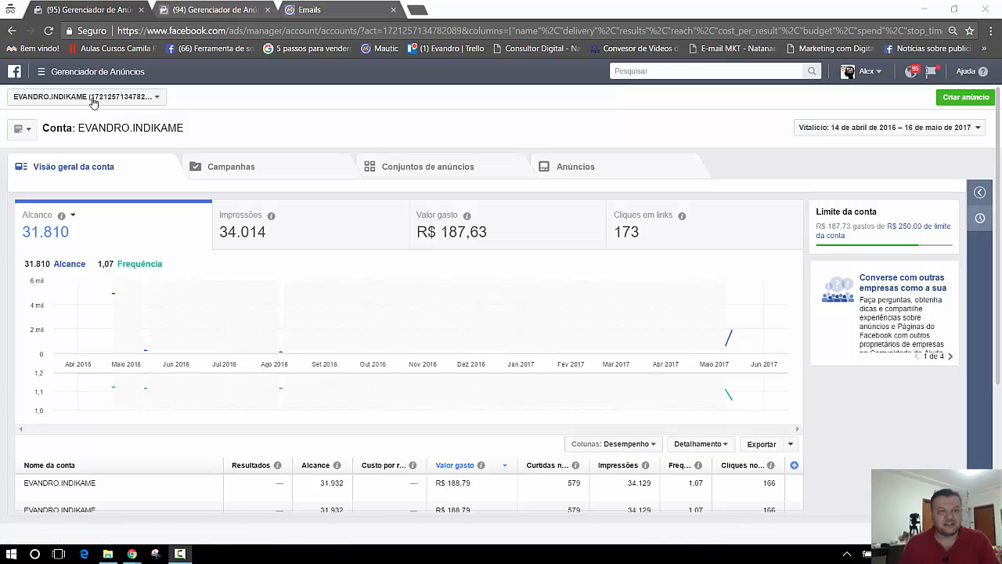
- Open the Públicos page of the ad account and view the list of available ad accounts
left_click(41, 72)
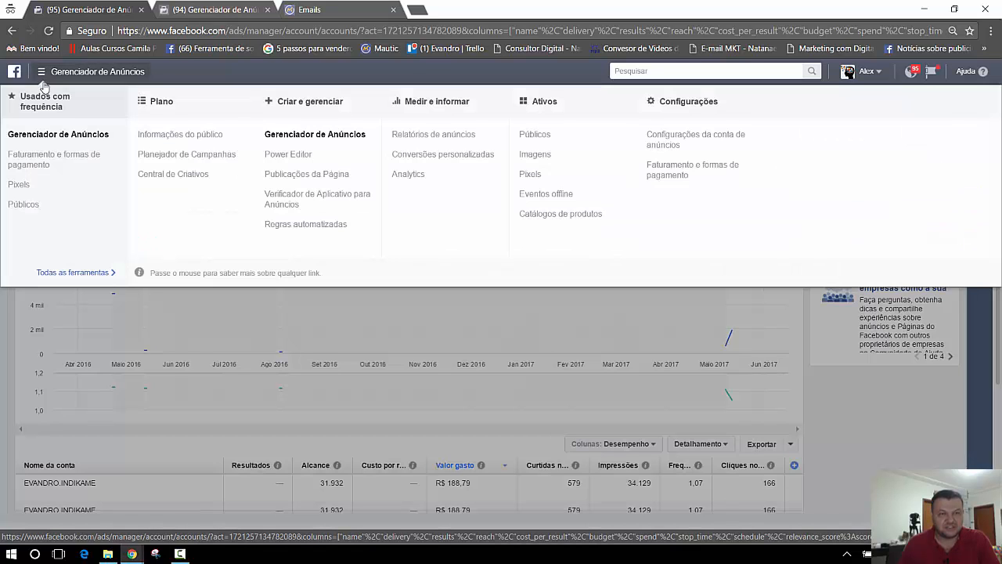
left_click(18, 205)
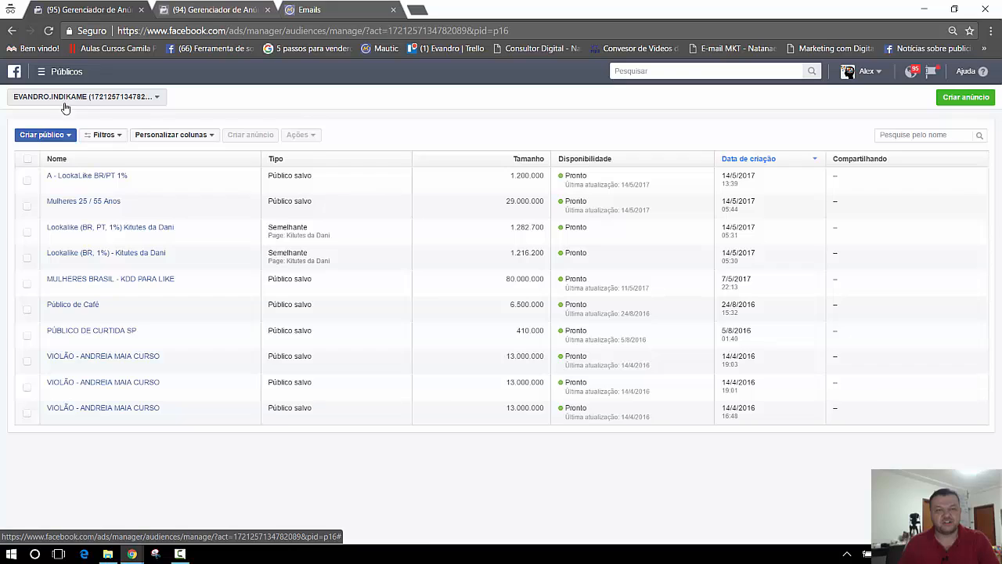
left_click(159, 98)
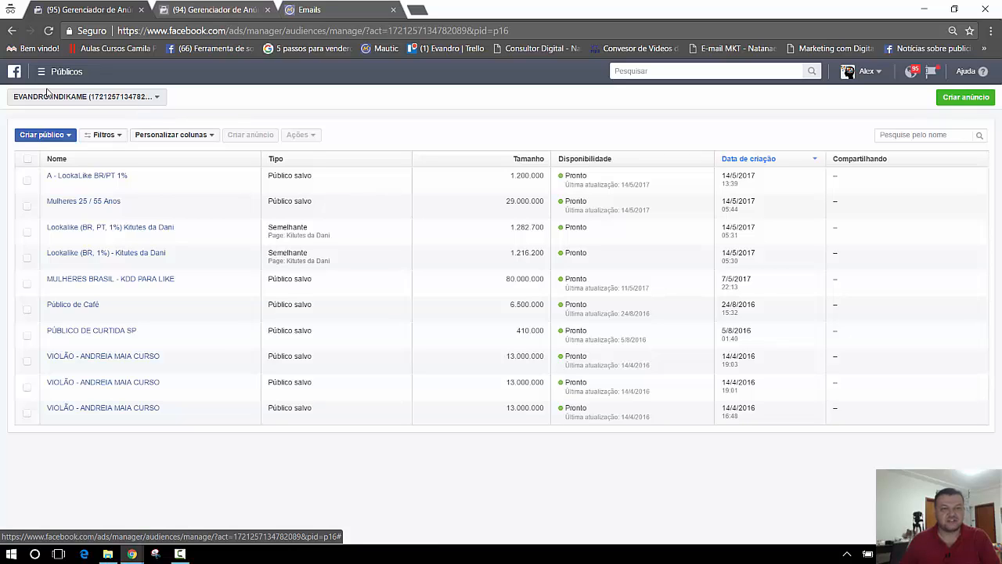
left_click(155, 98)
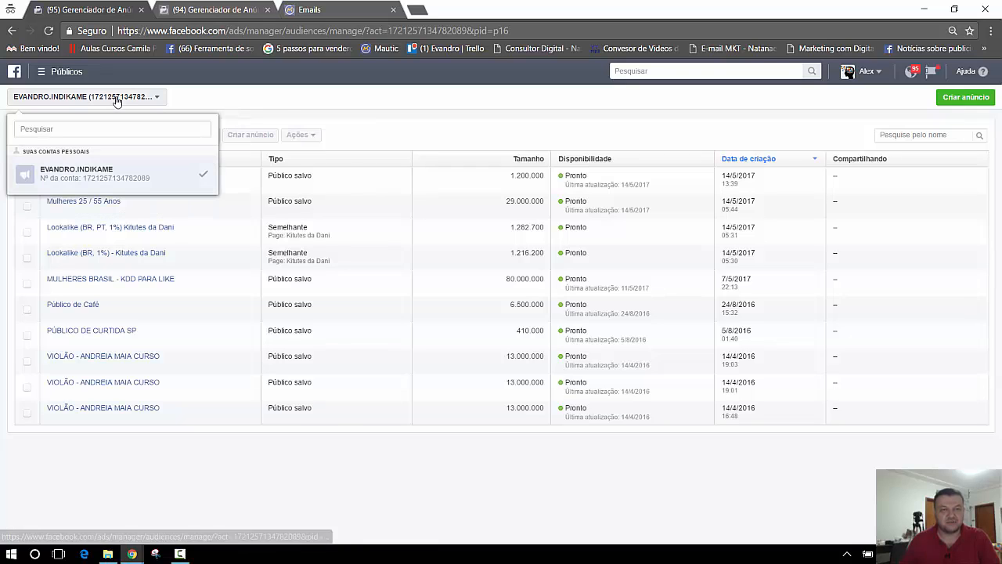
left_click(198, 96)
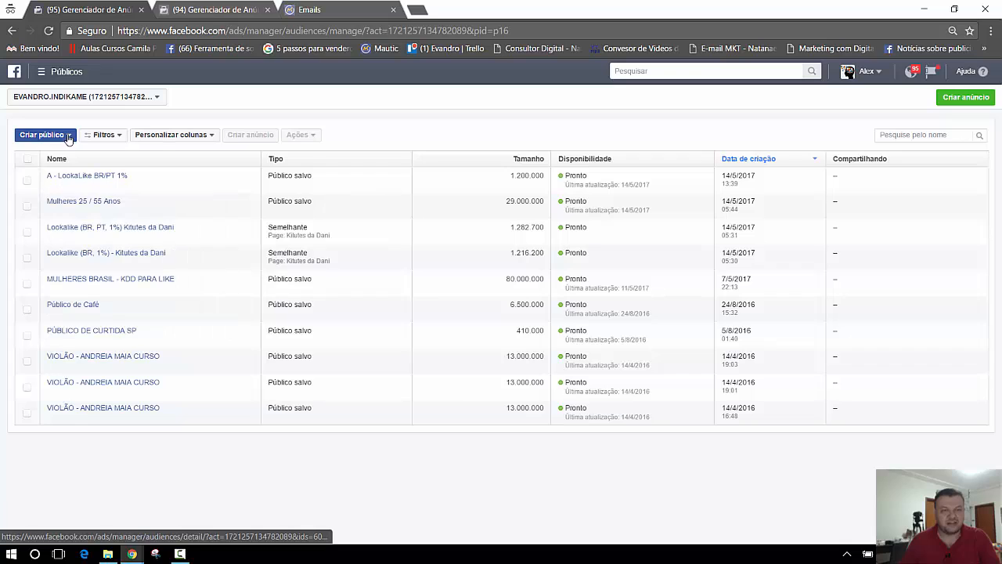
- Start a Público Personalizado based on Arquivo de clientes, supplying the customers from a file or pasted data
left_click(68, 137)
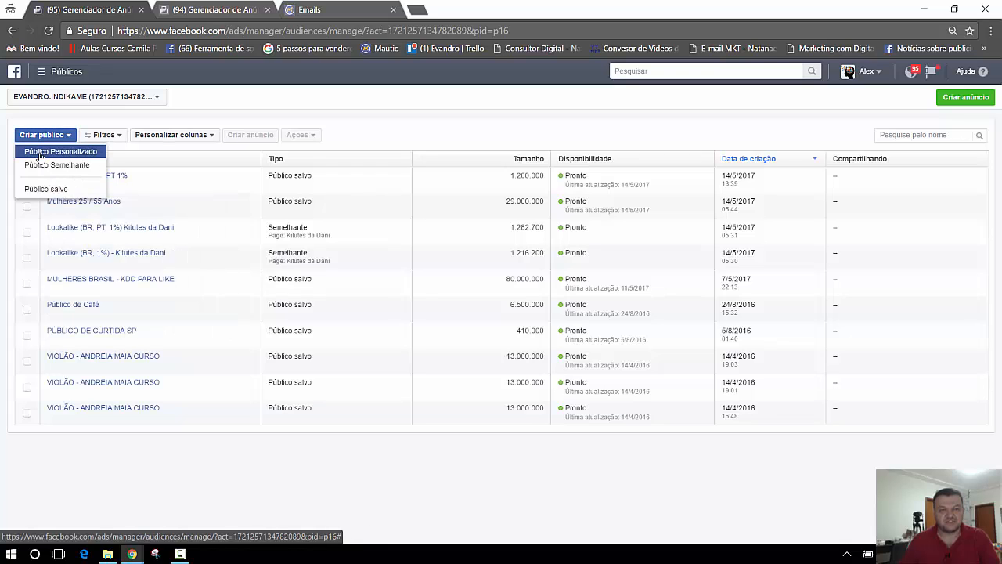
left_click(41, 154)
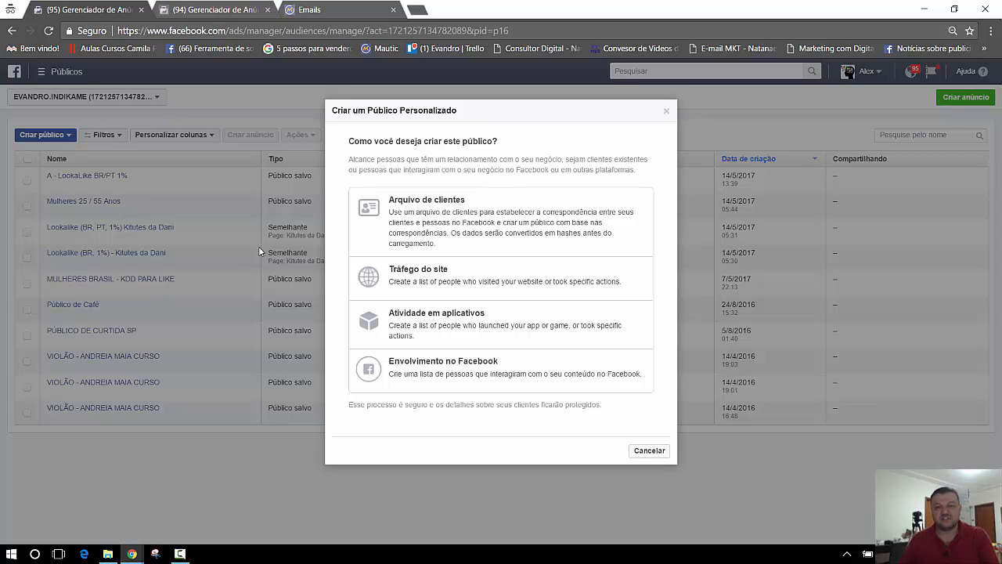
left_click(415, 215)
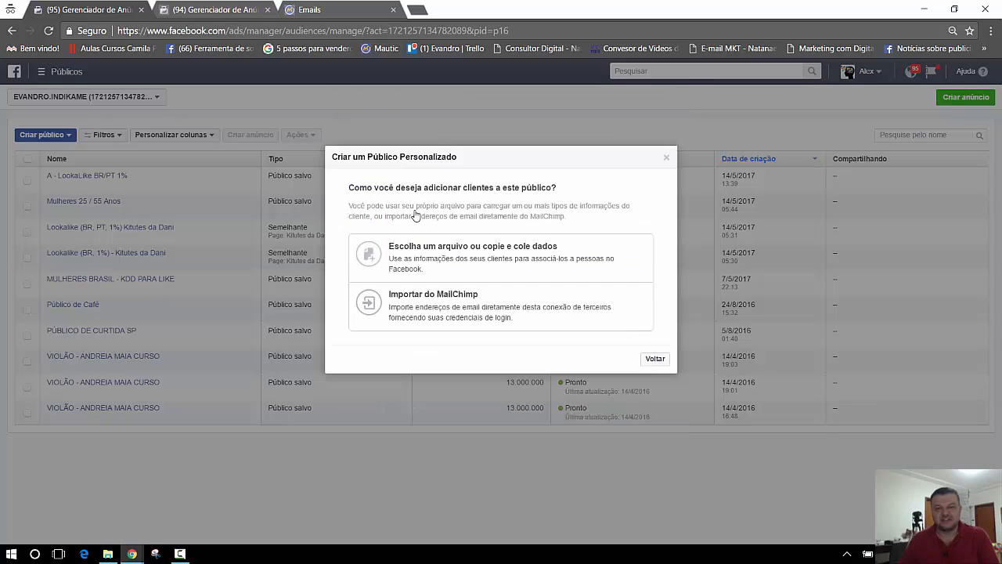
left_click(452, 259)
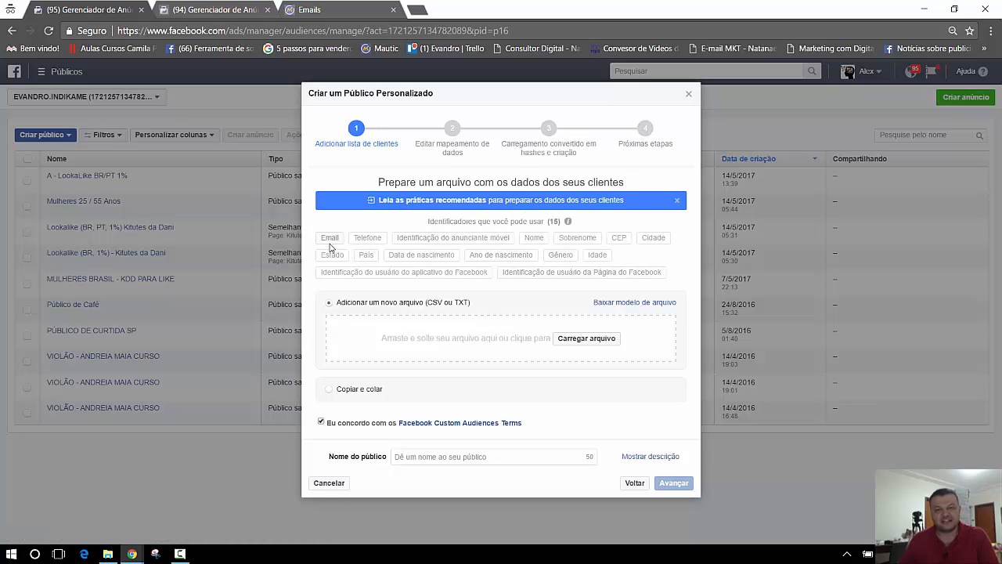
mouse_move(330, 246)
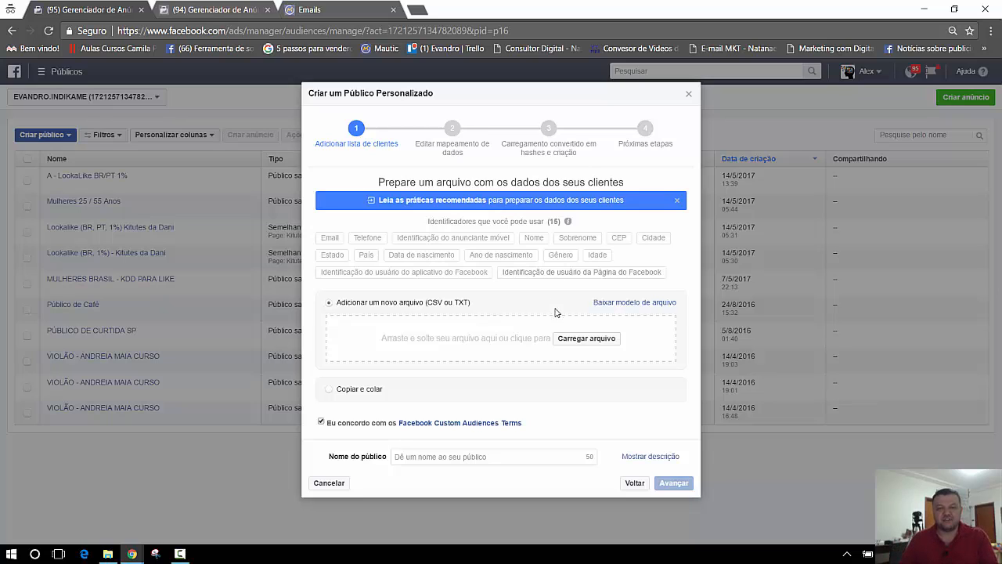
- Load the customer list file lista_import_escola_fb from the client's folder inside MKT DIGITAL 2017 on Dados (D:)
left_click(576, 344)
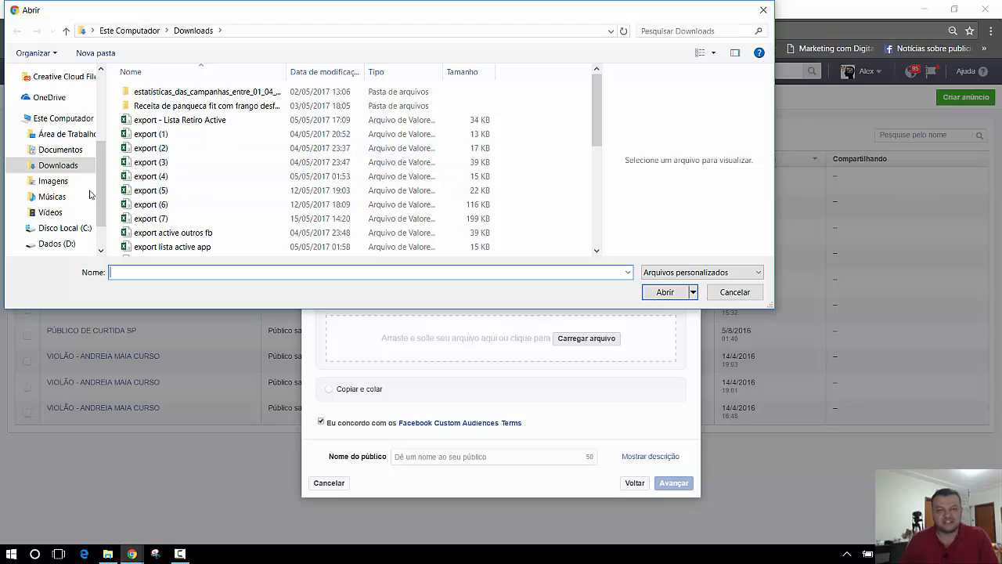
left_click(60, 245)
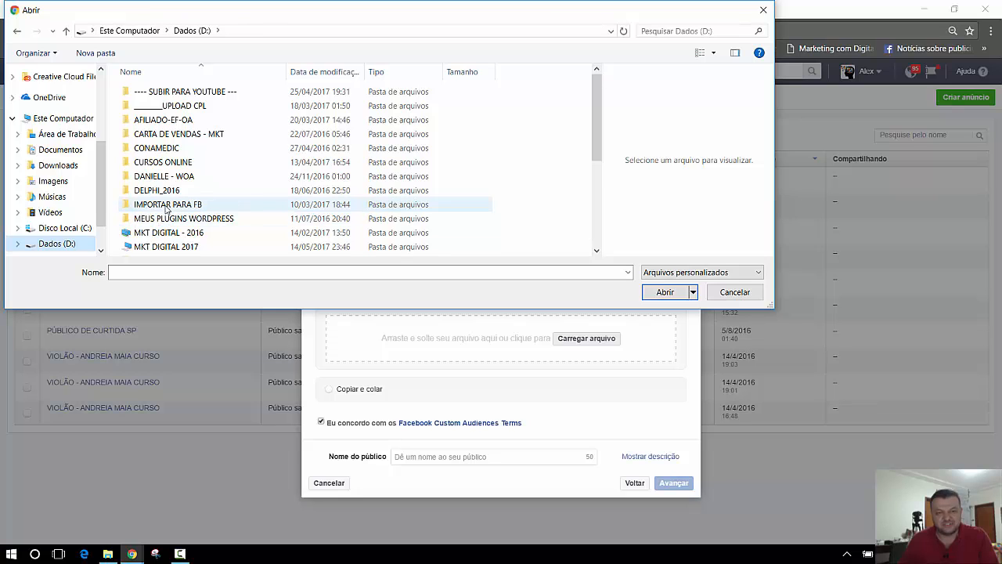
scroll(166, 210, "down", 1)
scroll(166, 210, "up", 1)
scroll(166, 210, "down", 1)
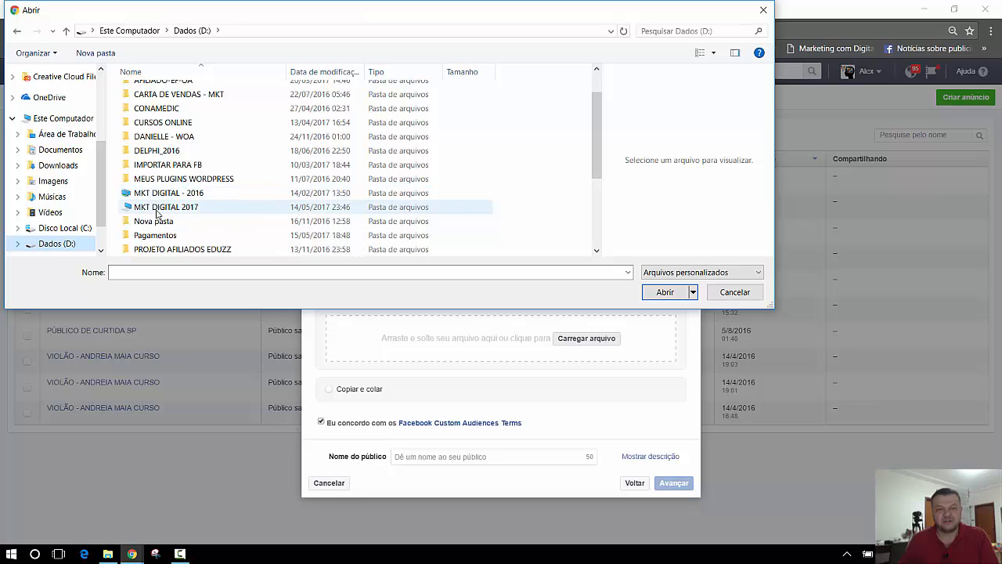
double_click(158, 210)
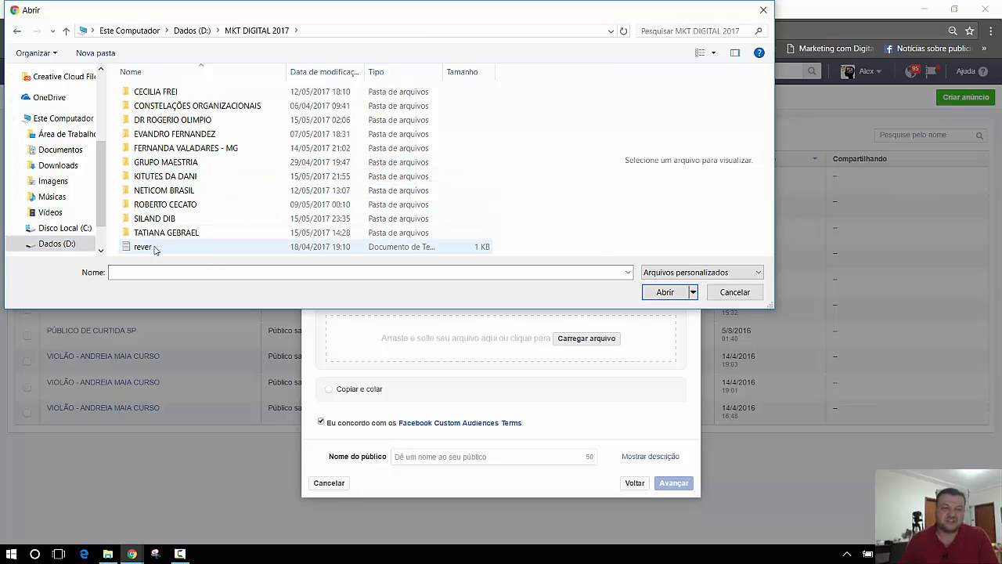
double_click(160, 220)
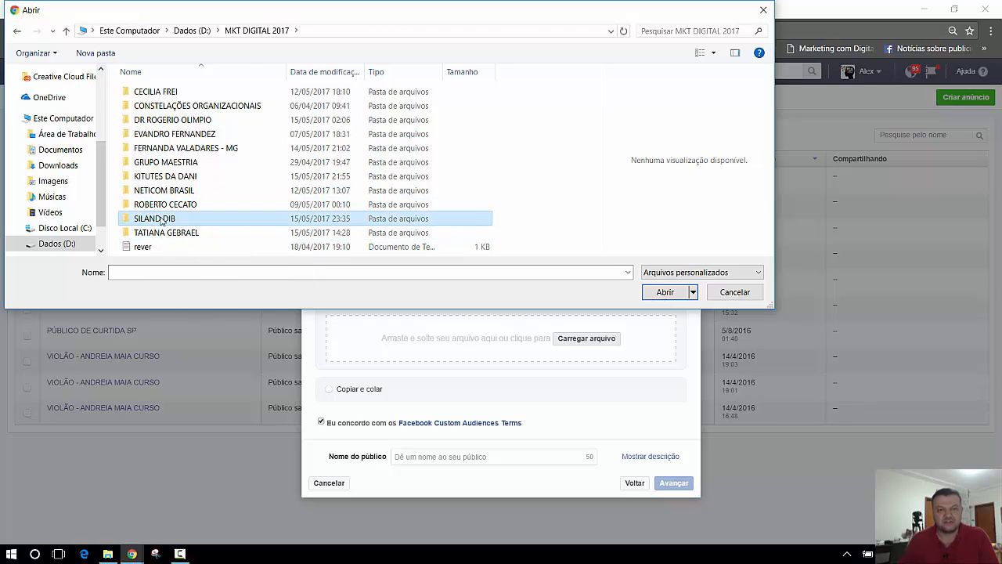
left_click(433, 116)
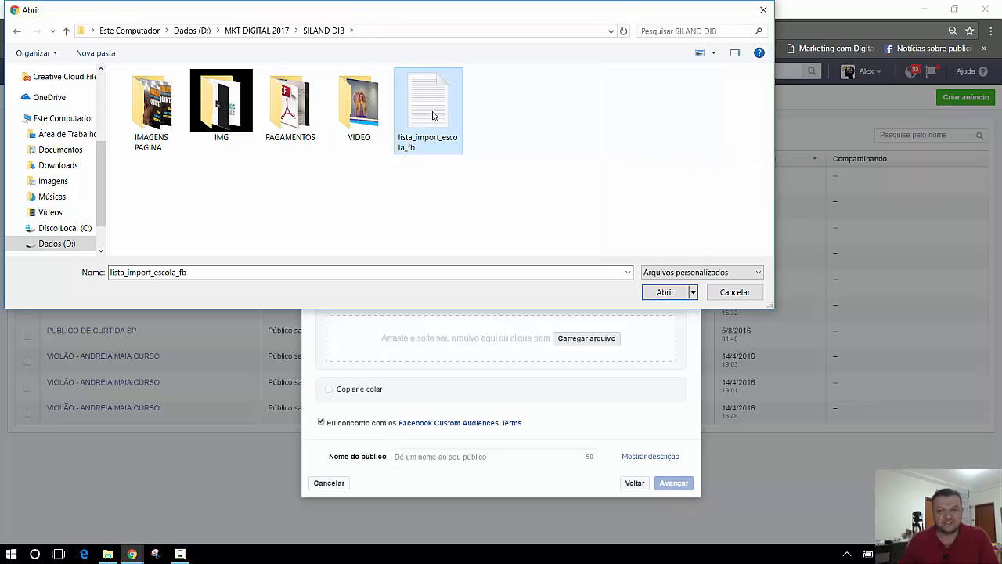
left_click(664, 293)
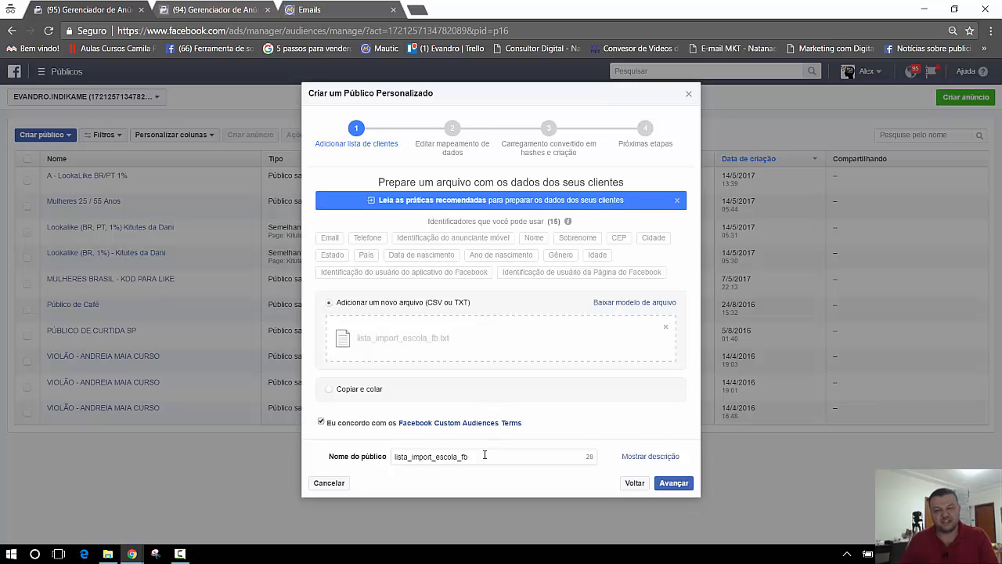
- Name the customer-list audience "publico importado de TXT"
left_click_drag(479, 456, 371, 460)
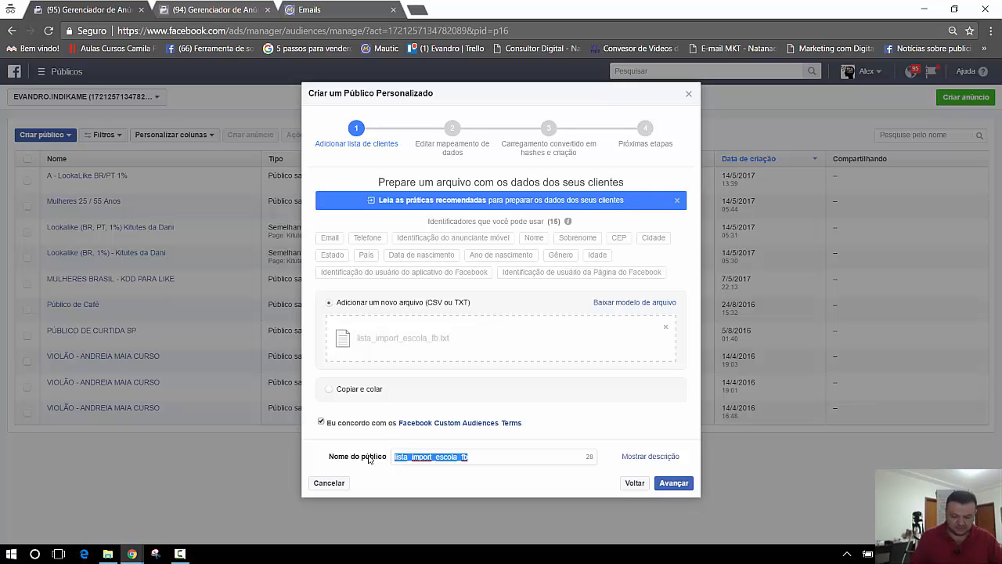
type("put")
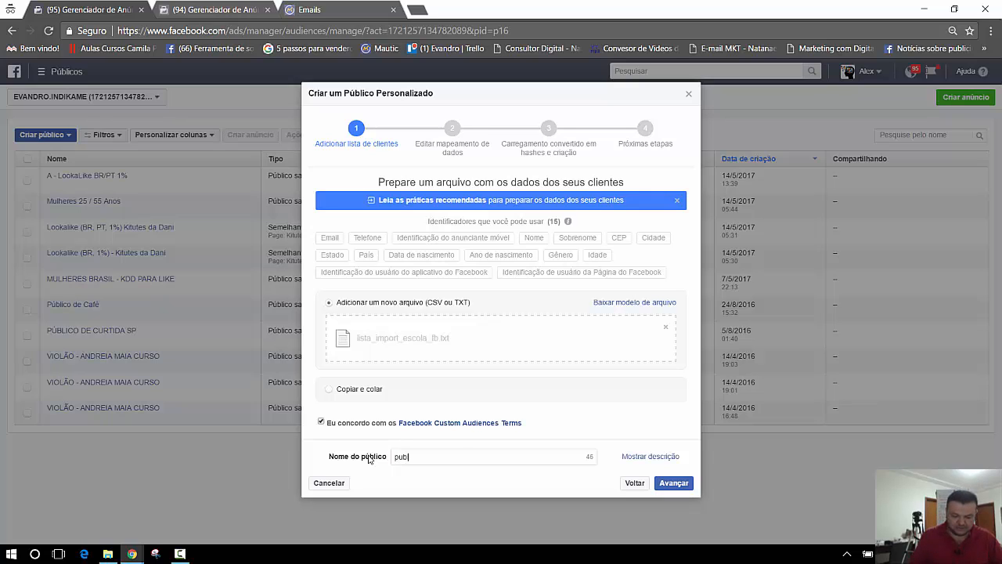
type("lico importado")
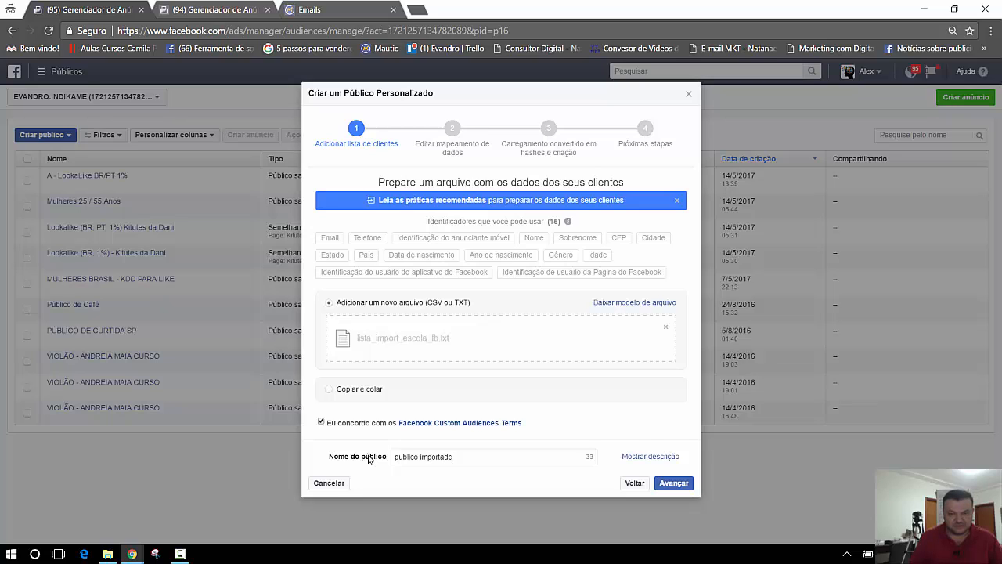
type(" de")
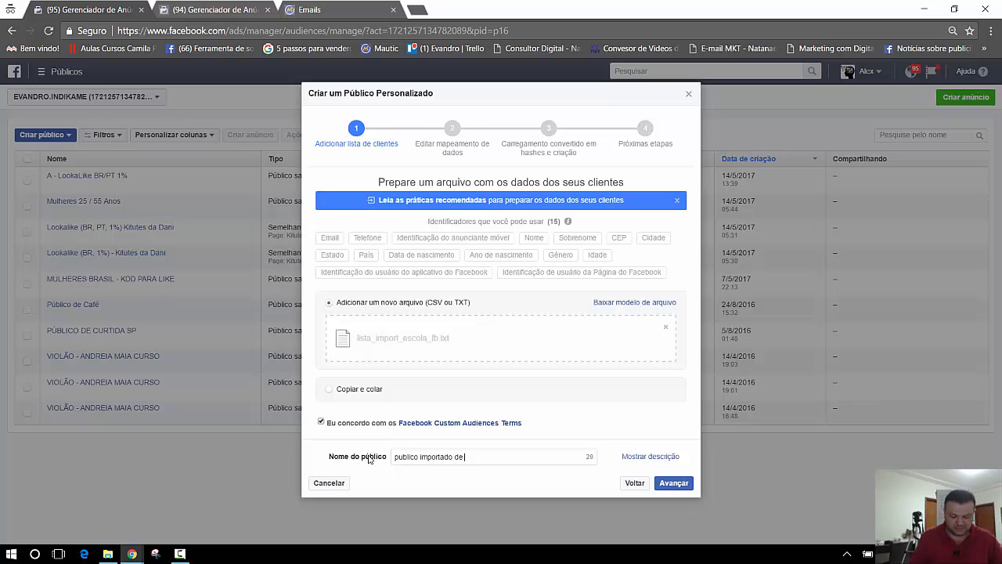
type(" TXT")
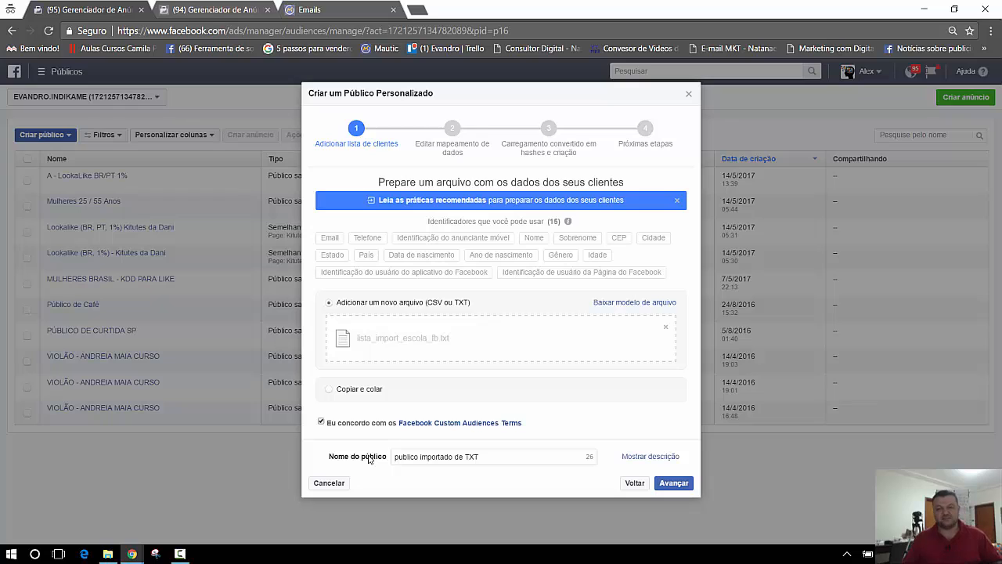
- Upload the customer list with its column mapped as Email, create the audience and finish the setup
left_click(675, 483)
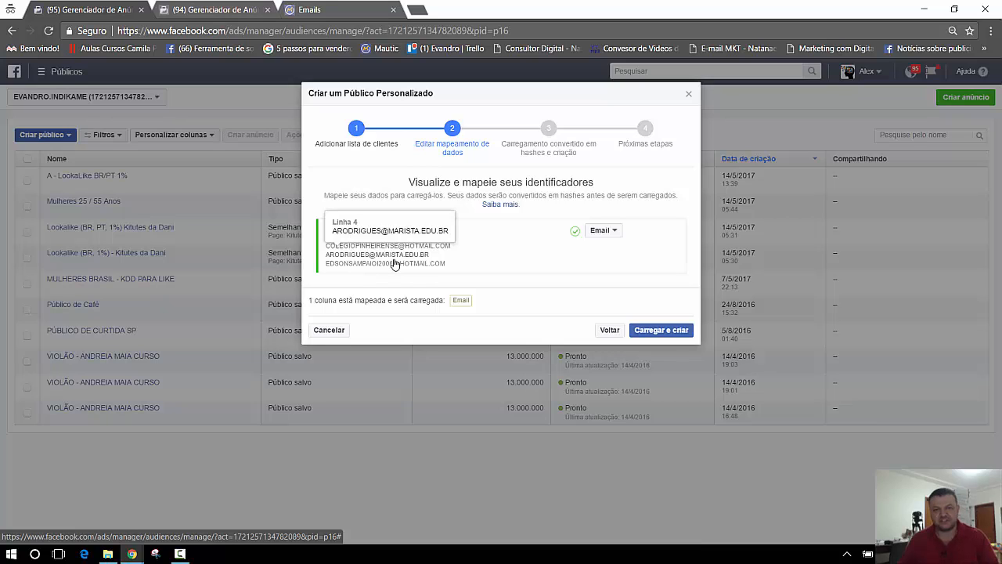
left_click(678, 334)
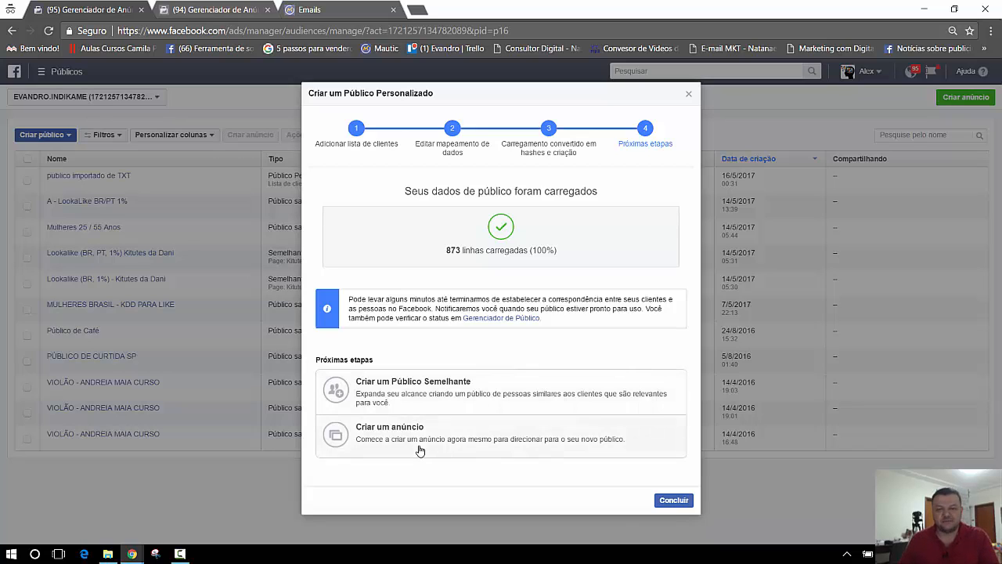
left_click(674, 502)
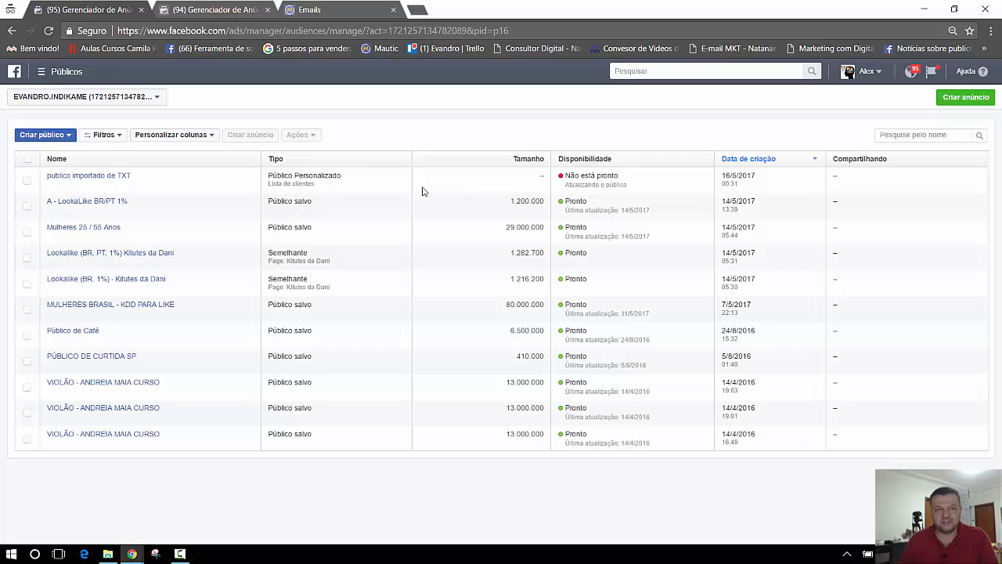
- Start another Público Personalizado from Tráfego do site, targeting Qualquer pessoa que visite o seu site
left_click(68, 136)
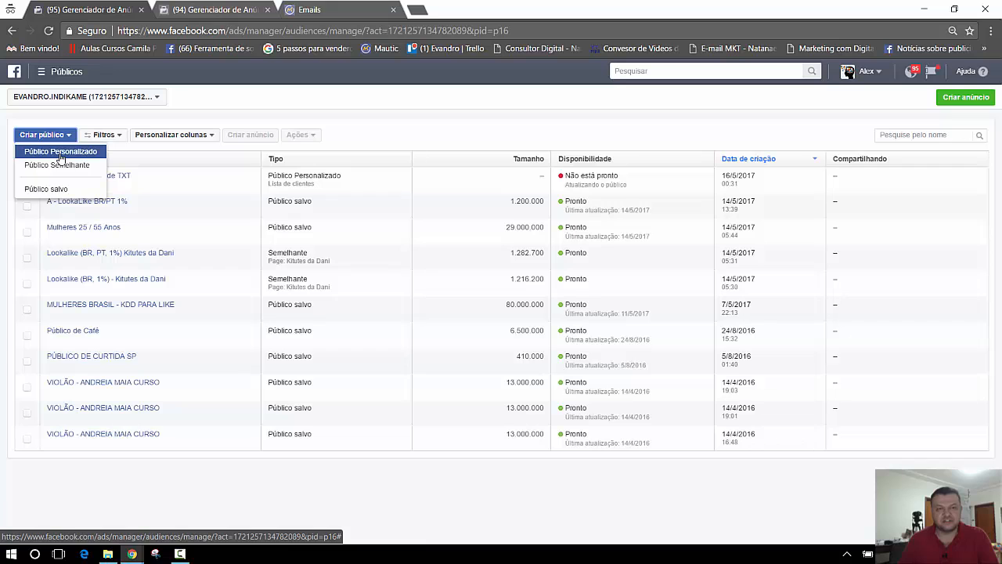
left_click(61, 155)
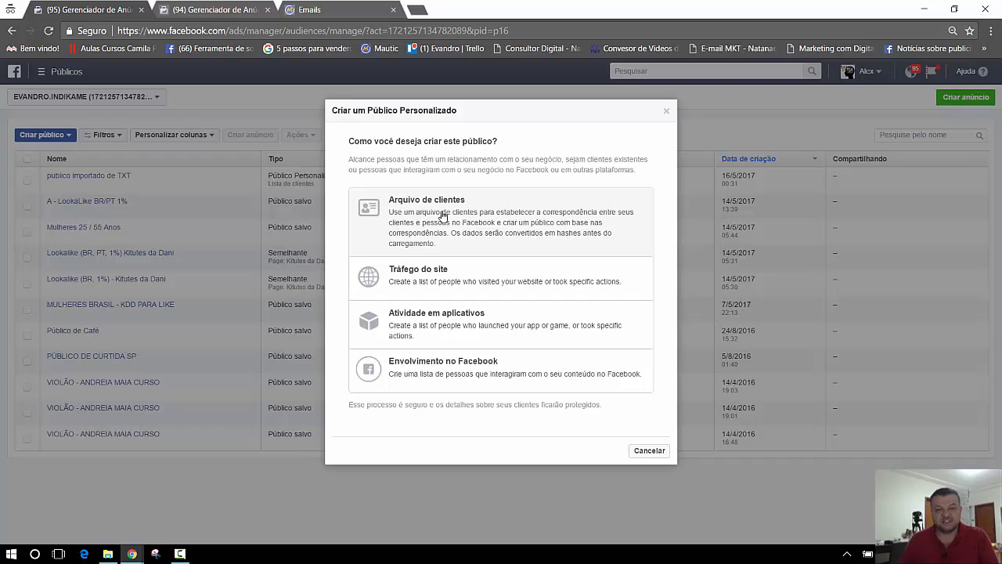
left_click(411, 281)
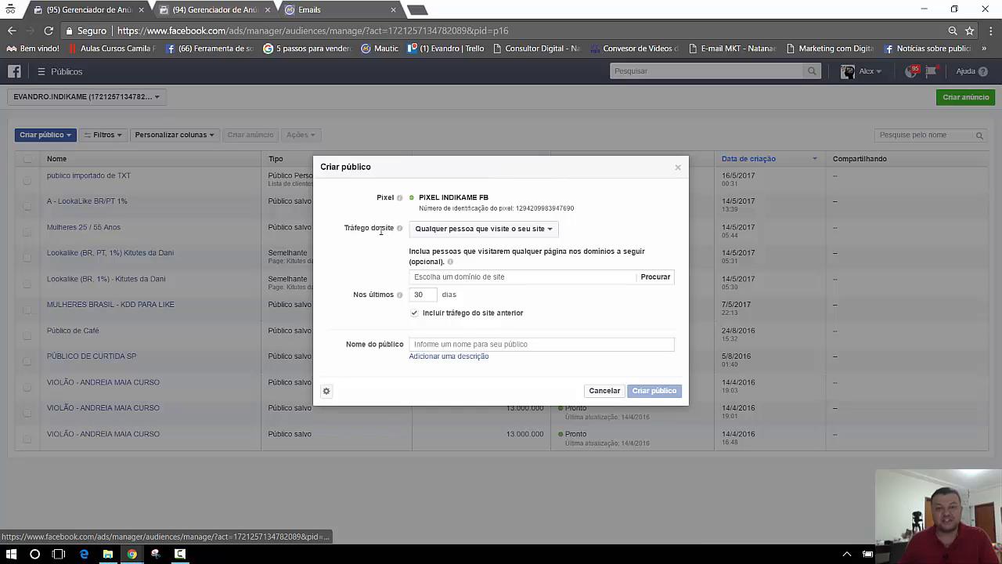
left_click(433, 230)
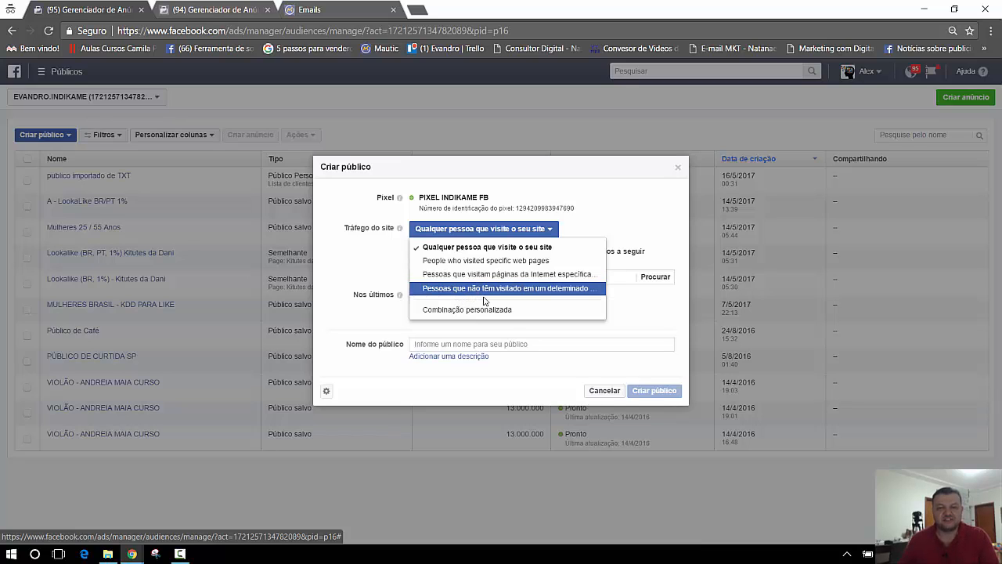
left_click(517, 249)
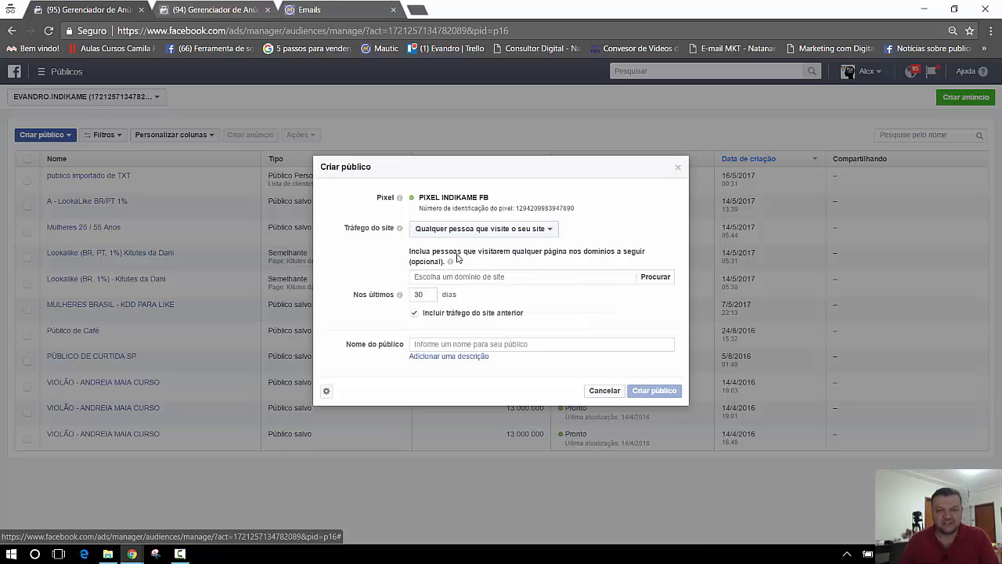
left_click(448, 276)
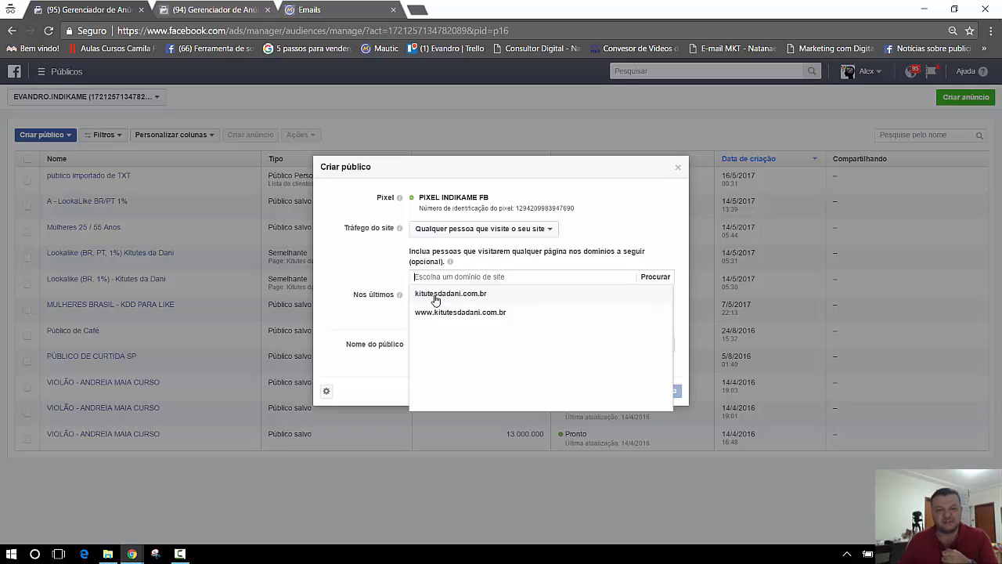
left_click(436, 295)
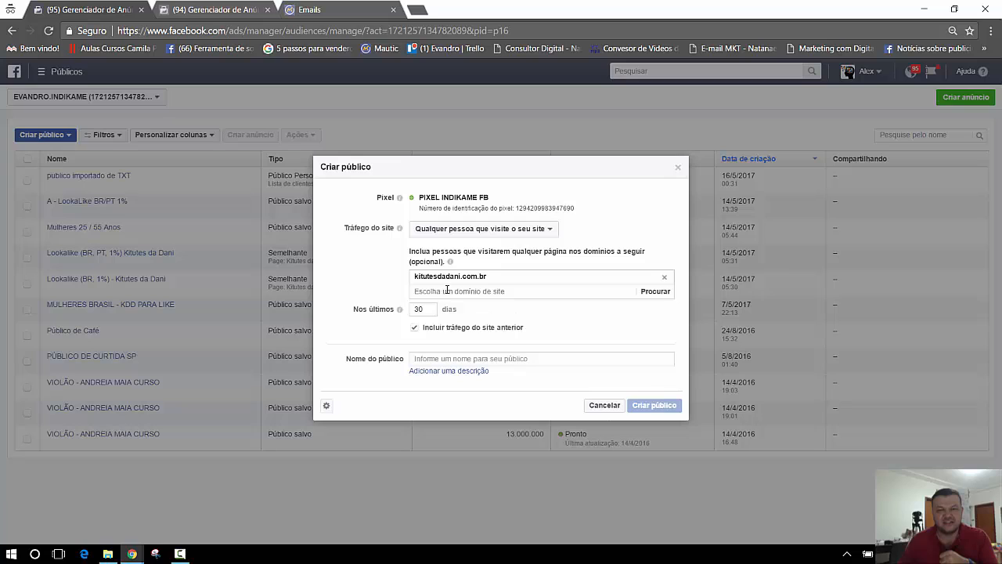
left_click(442, 310)
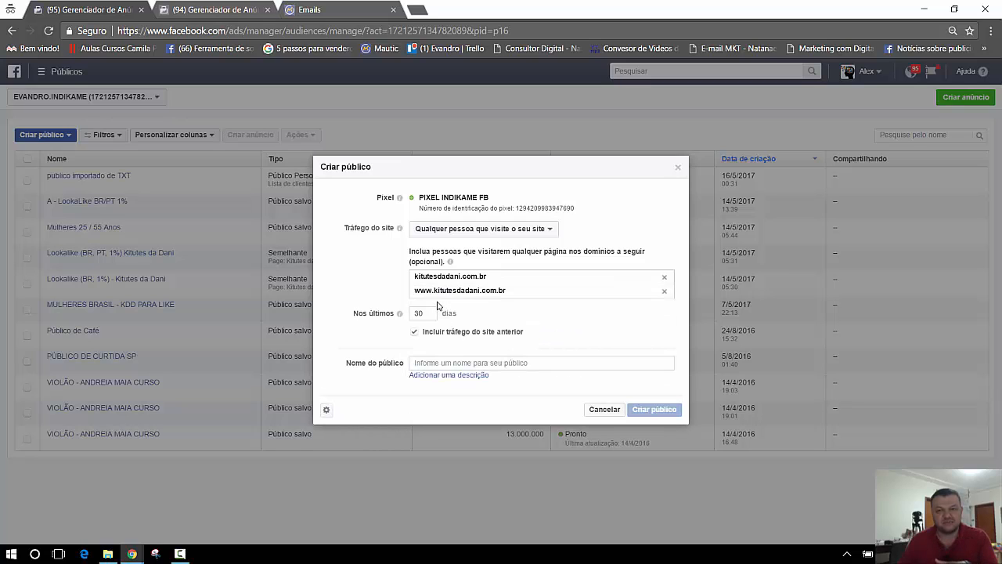
double_click(409, 312)
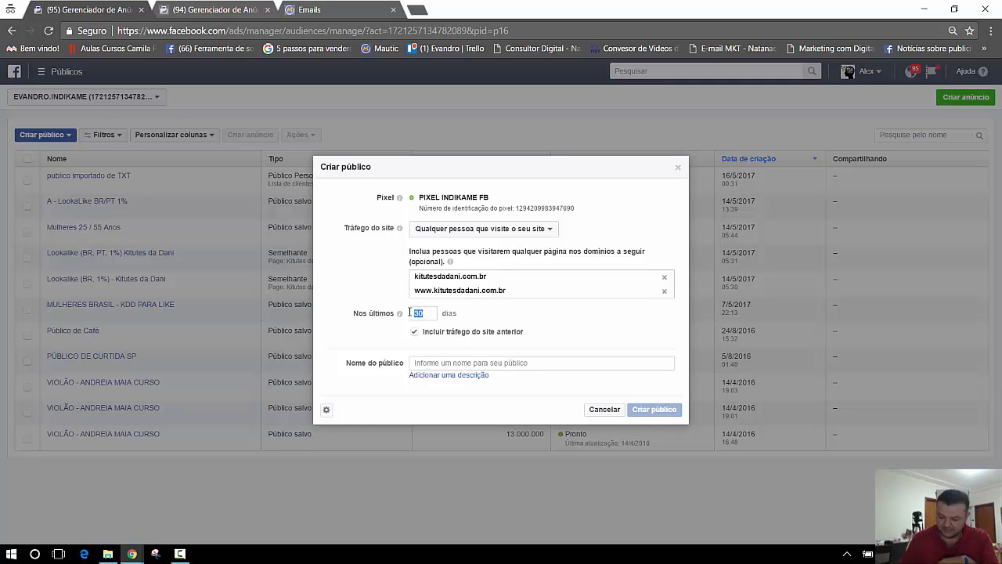
type("180")
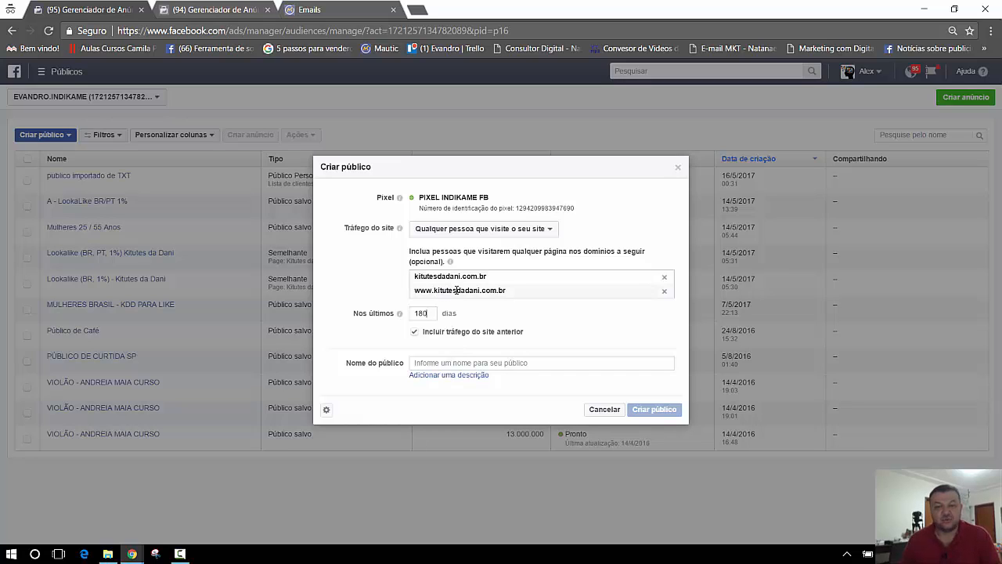
- Name the website-traffic audience "visitantes do site KTD", create it and finish the setup
left_click(448, 362)
type("visita")
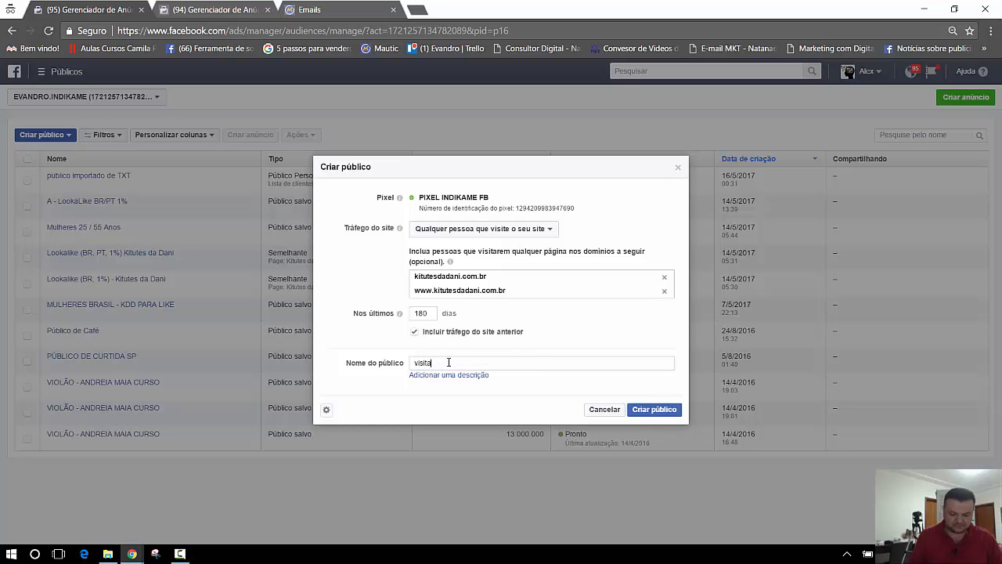
type("ntes do site KT")
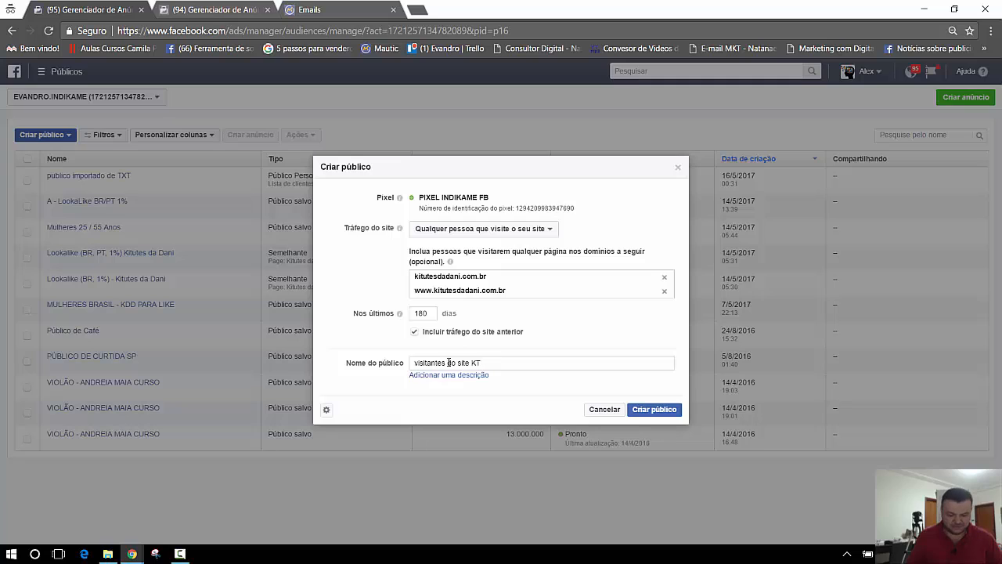
type("FD")
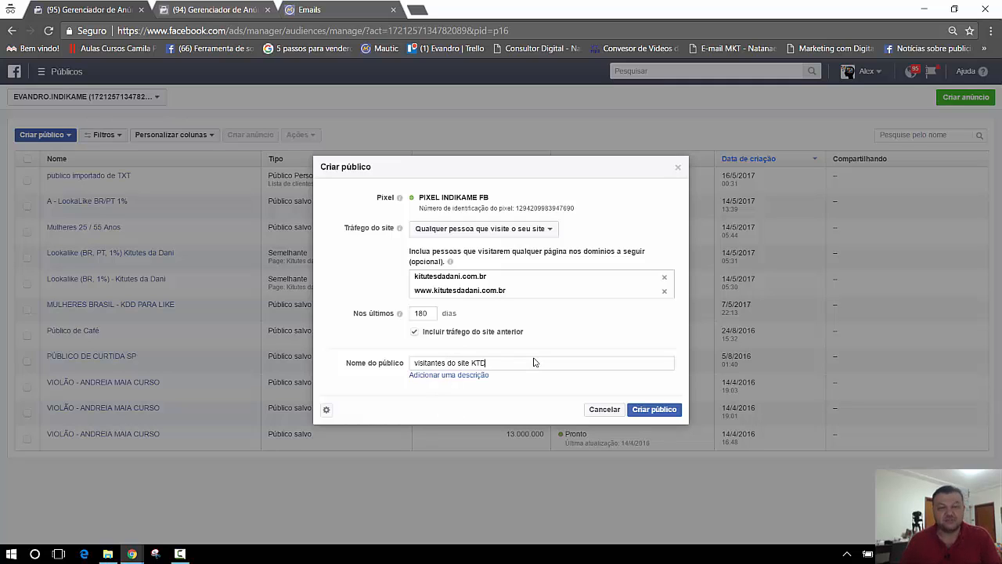
left_click(650, 412)
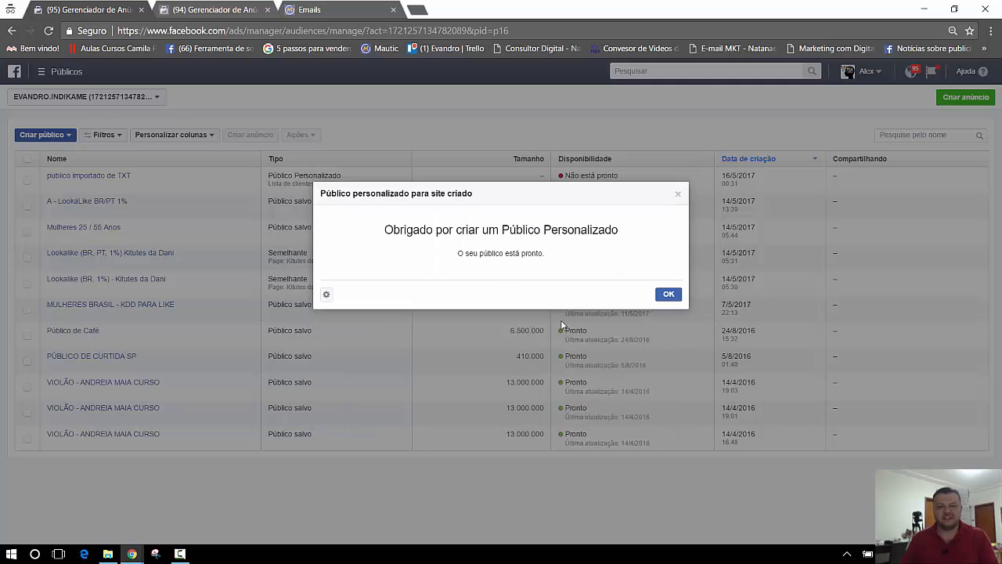
left_click(665, 296)
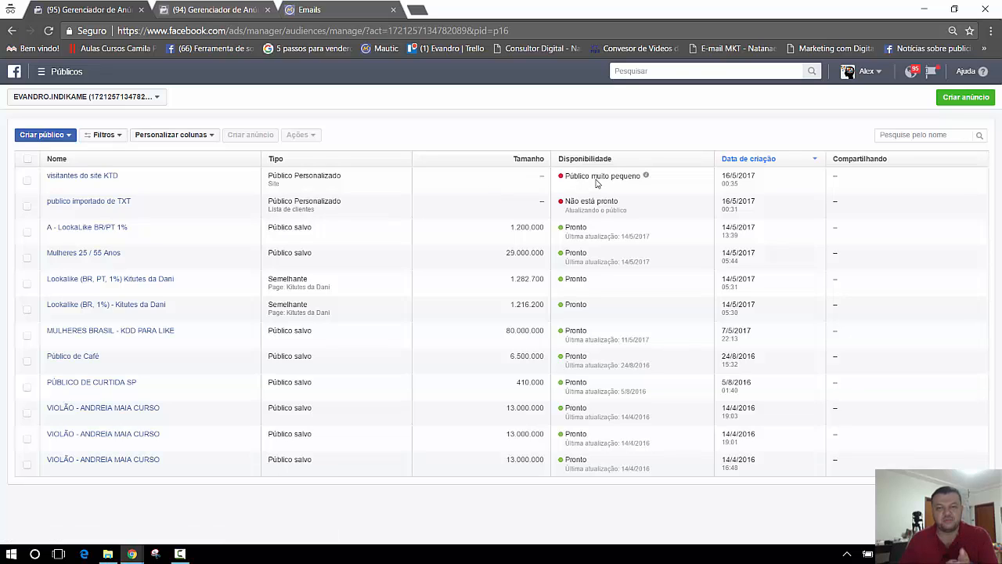
mouse_move(647, 177)
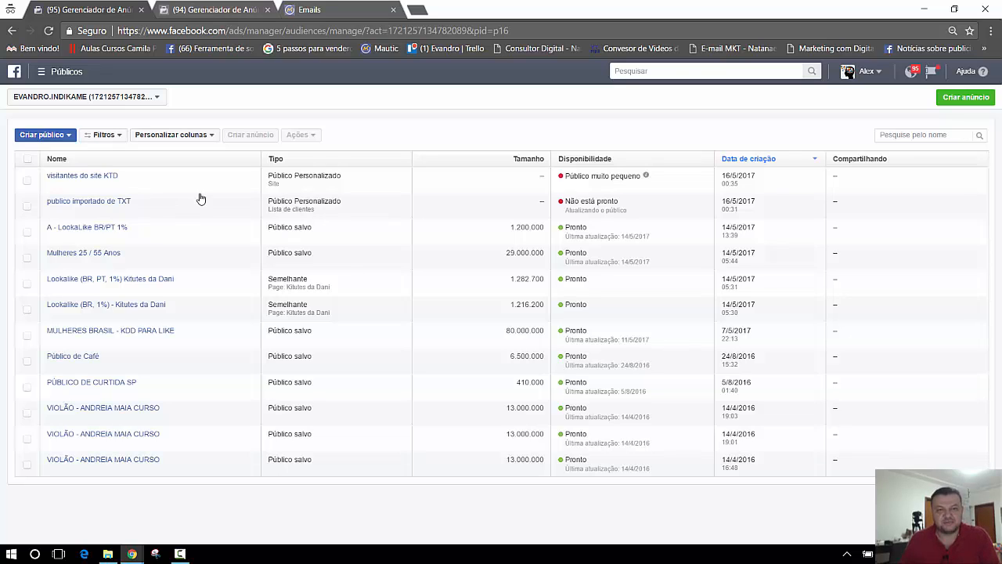
- Start another Público Personalizado from Tráfego do site, targeting People who visited specific web pages
left_click(69, 137)
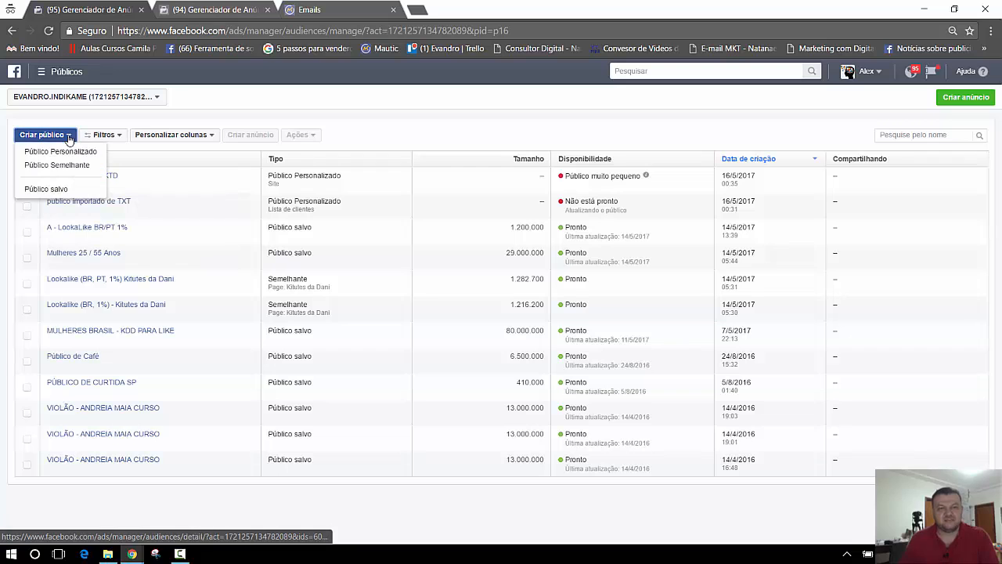
left_click(66, 153)
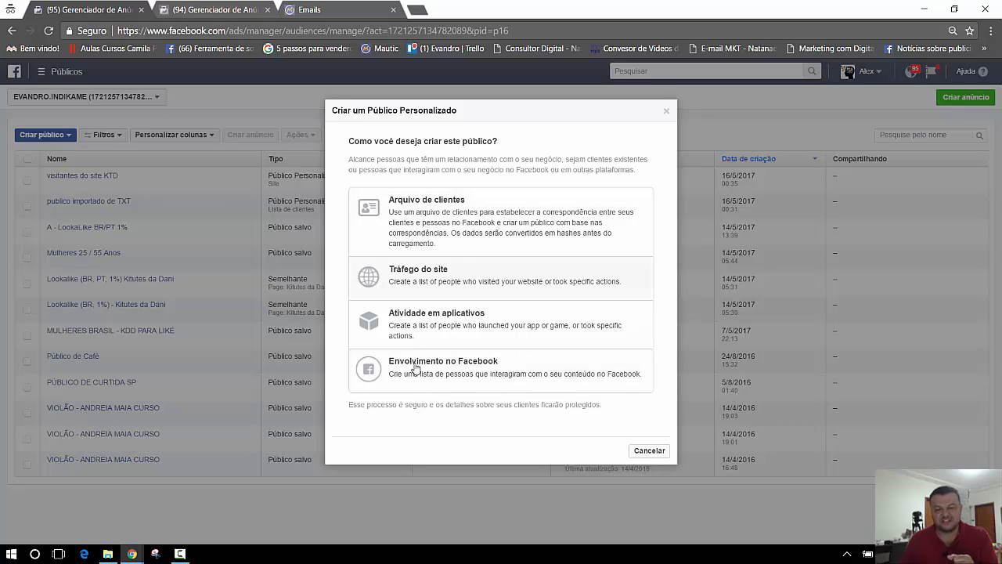
left_click(435, 279)
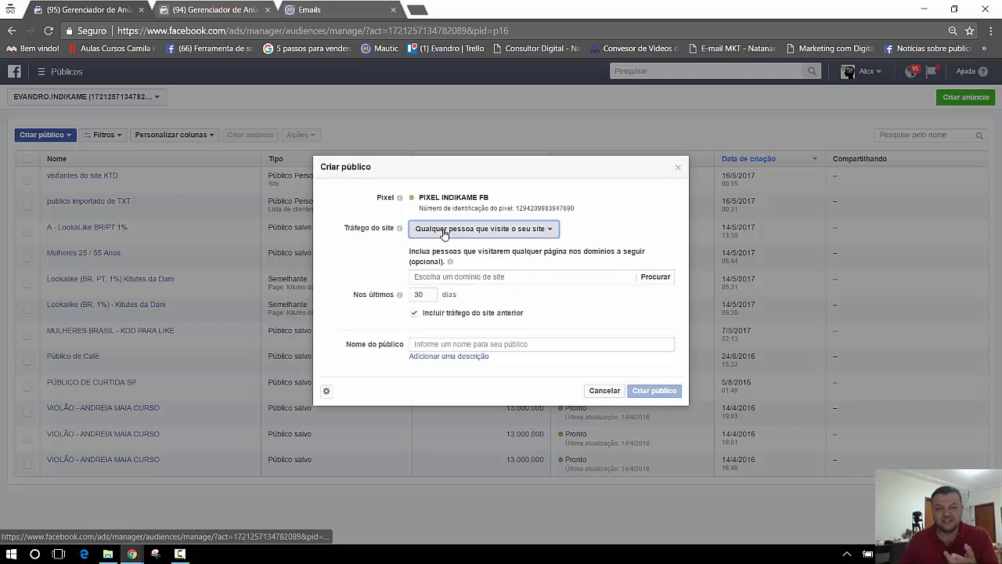
left_click(443, 232)
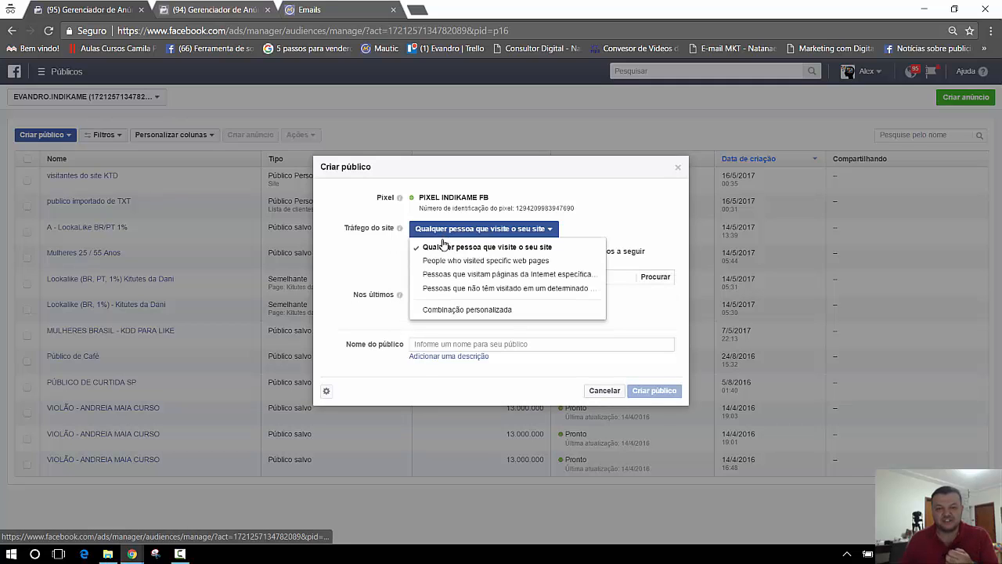
left_click(441, 261)
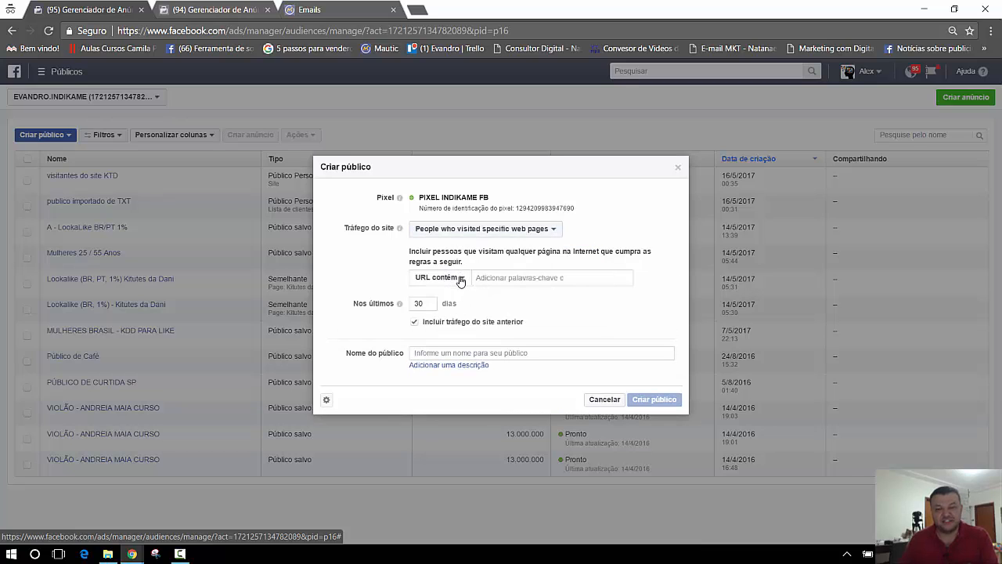
left_click(461, 279)
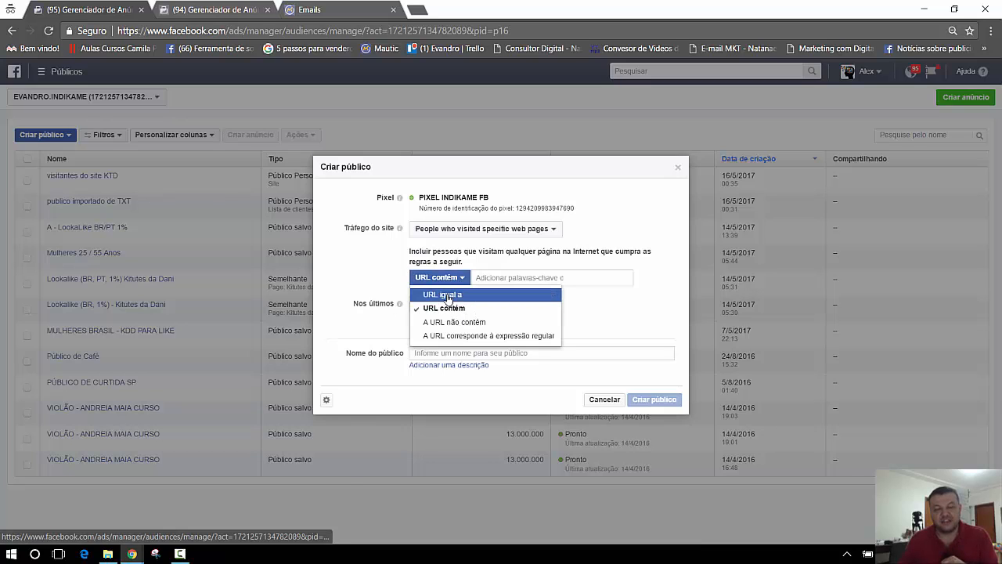
left_click(448, 295)
left_click(491, 278)
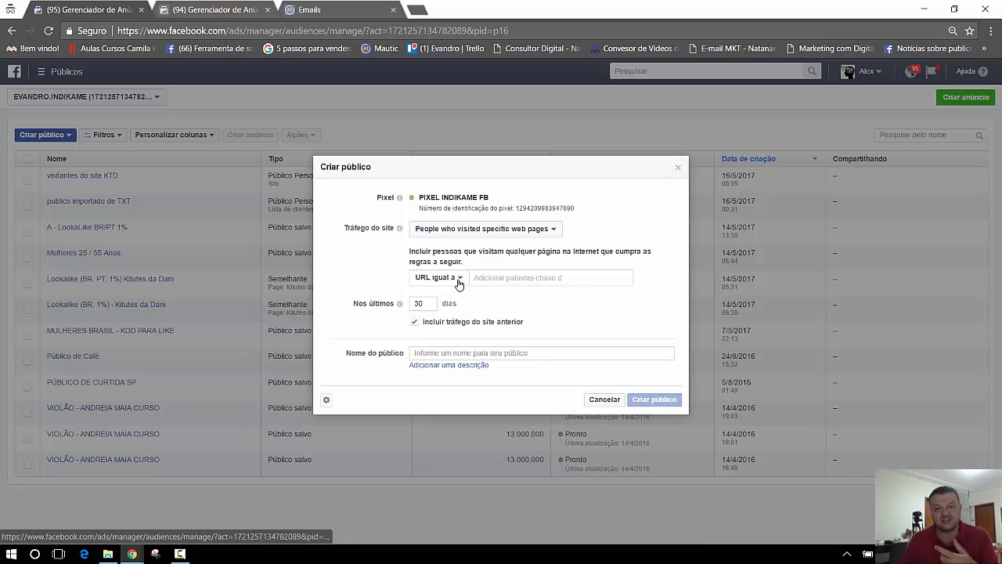
left_click(459, 279)
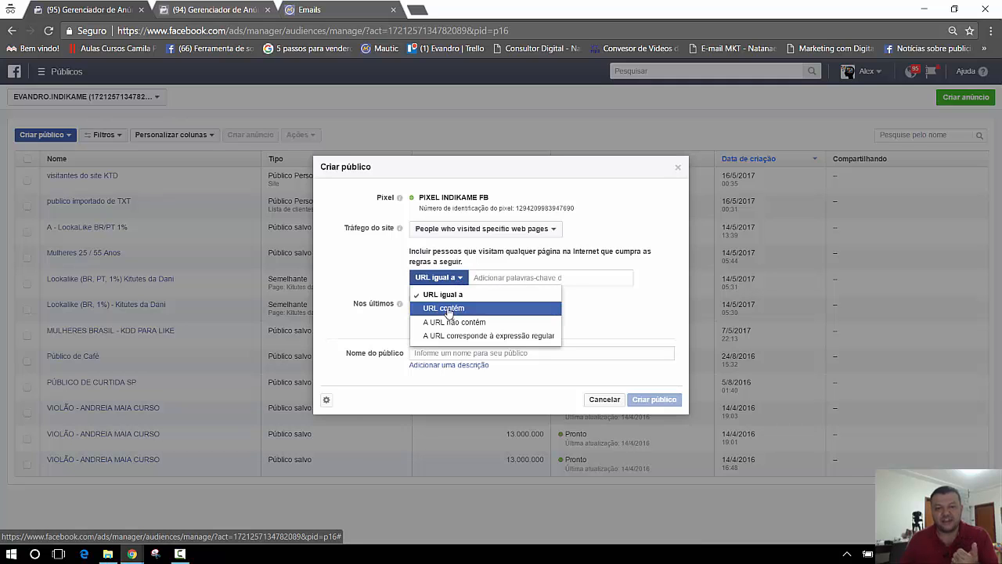
left_click(448, 308)
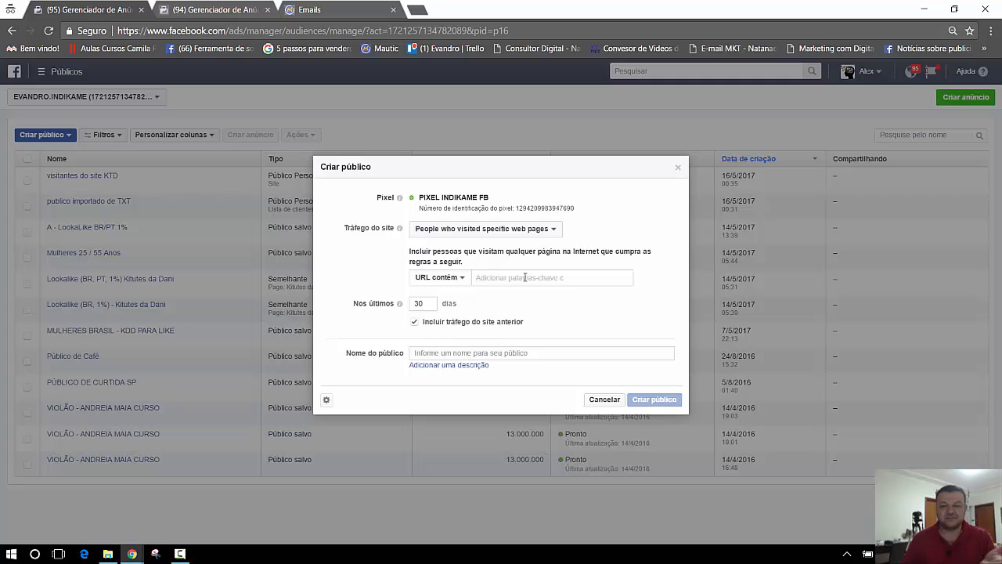
- Add the keyword "kitutesdadani" to the URL contém rule and set the audience period to the last 180 days
type("k")
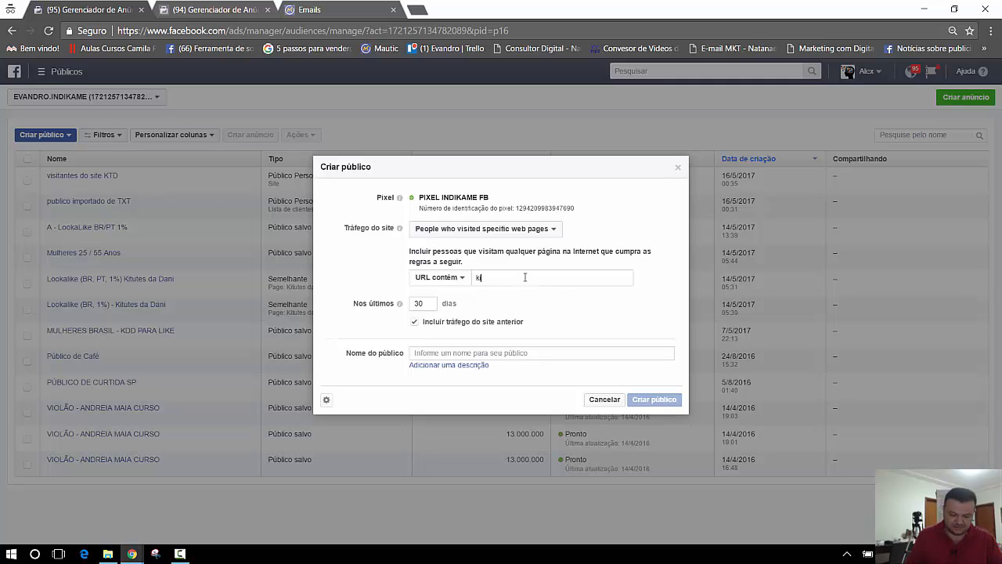
type("itutesdadani")
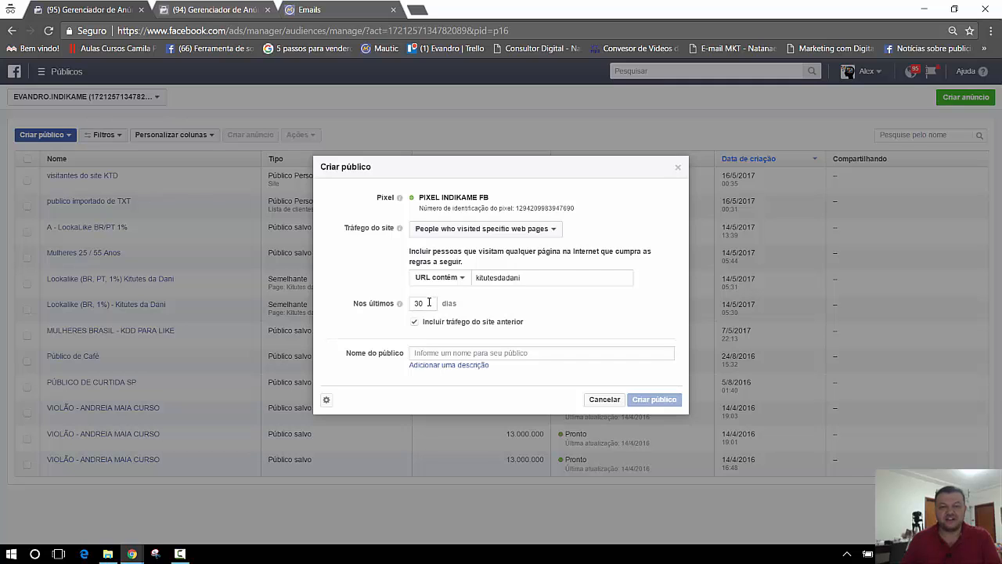
left_click_drag(430, 303, 411, 305)
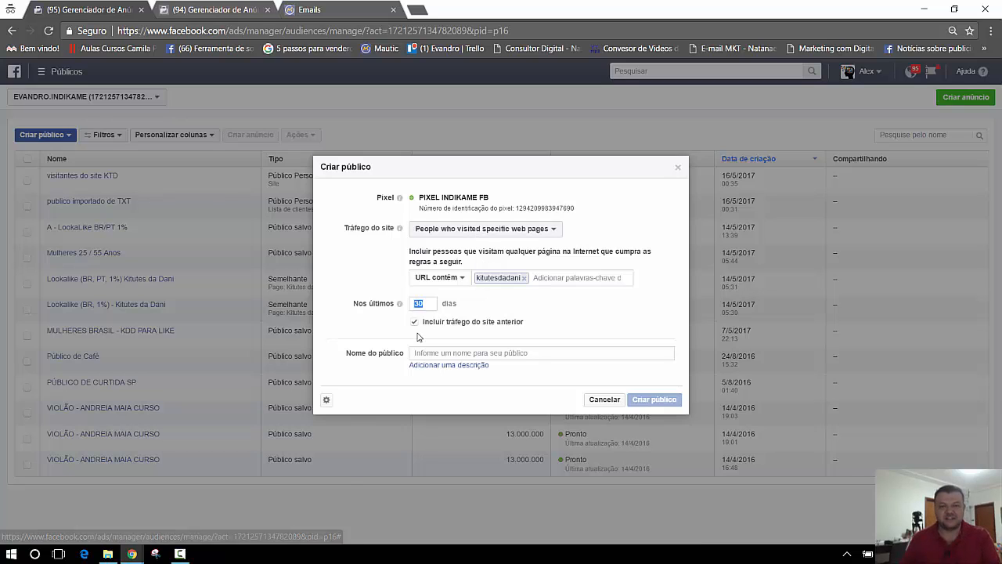
type("180")
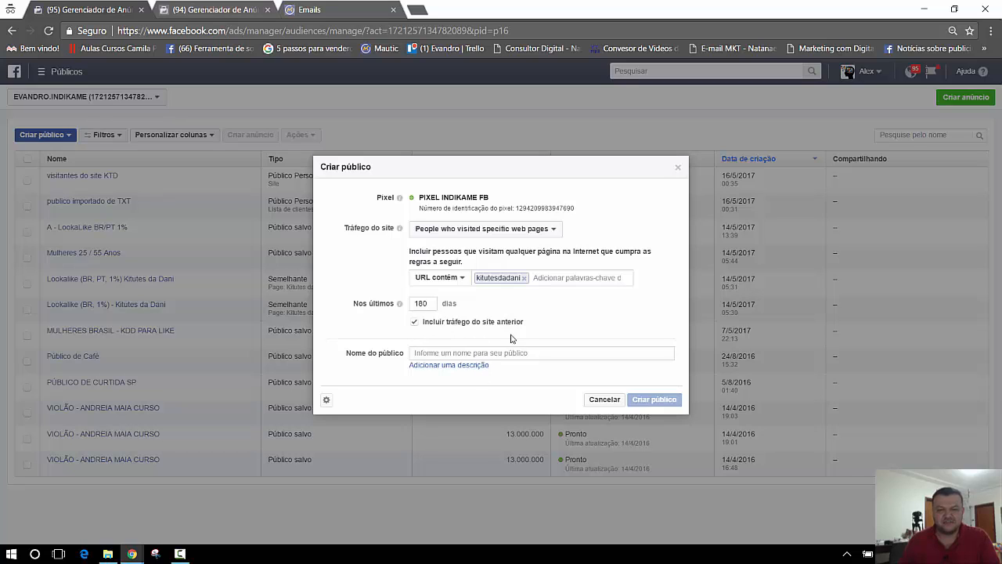
- Name the URL-based audience "visitantes gerais da kitutes", create it and finish the setup
left_click(458, 353)
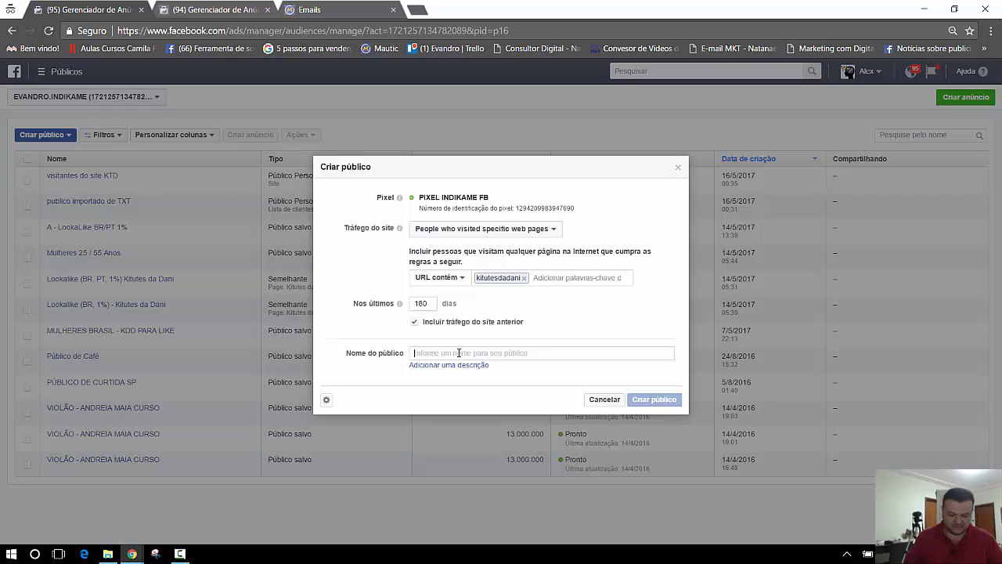
type("visitan")
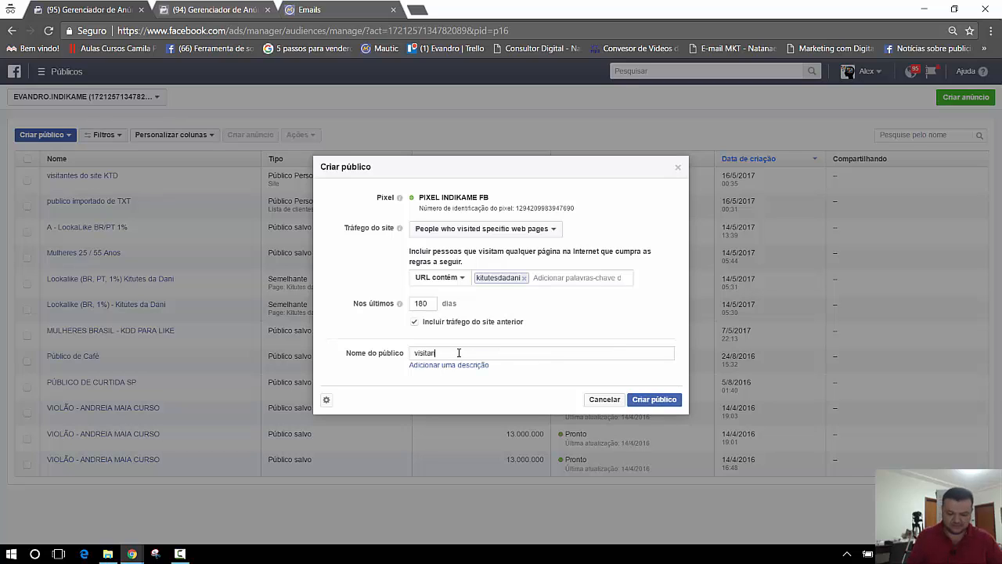
type("tes ger")
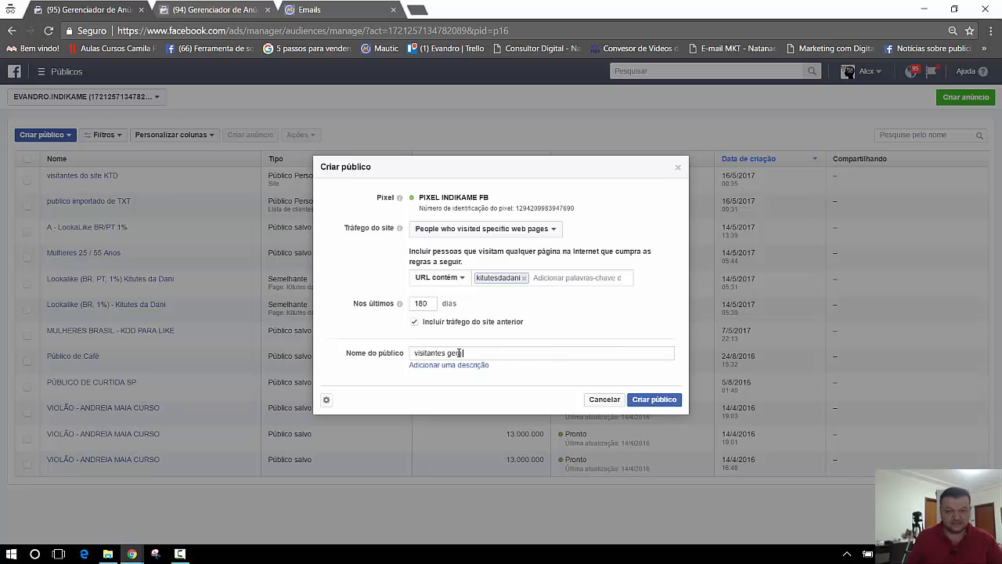
type("ais da")
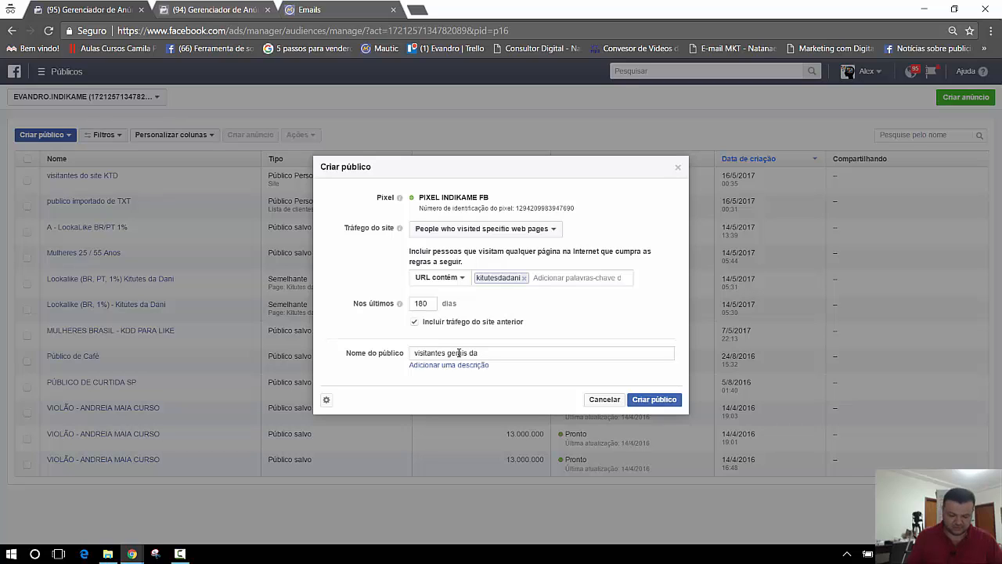
type(" kitute")
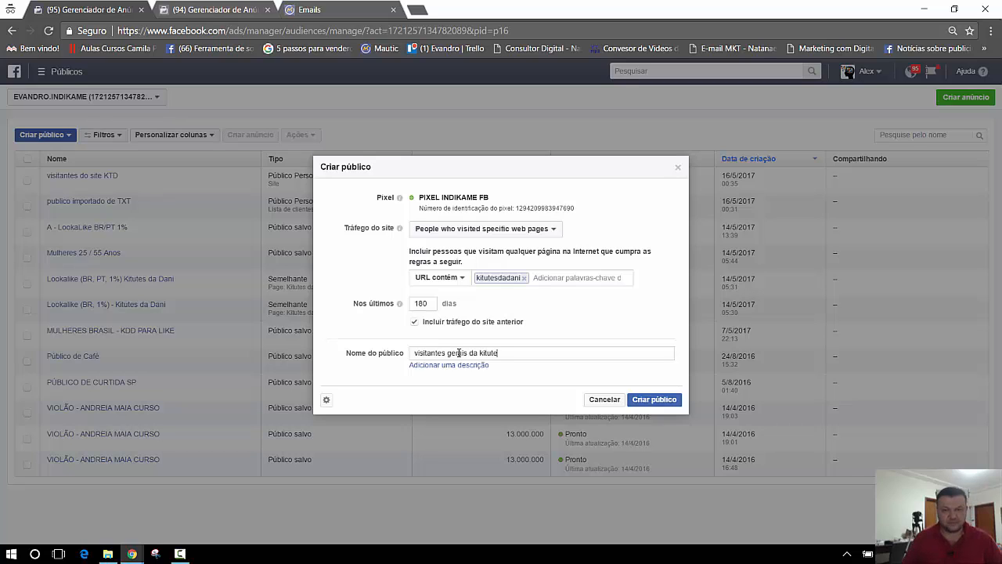
type("s")
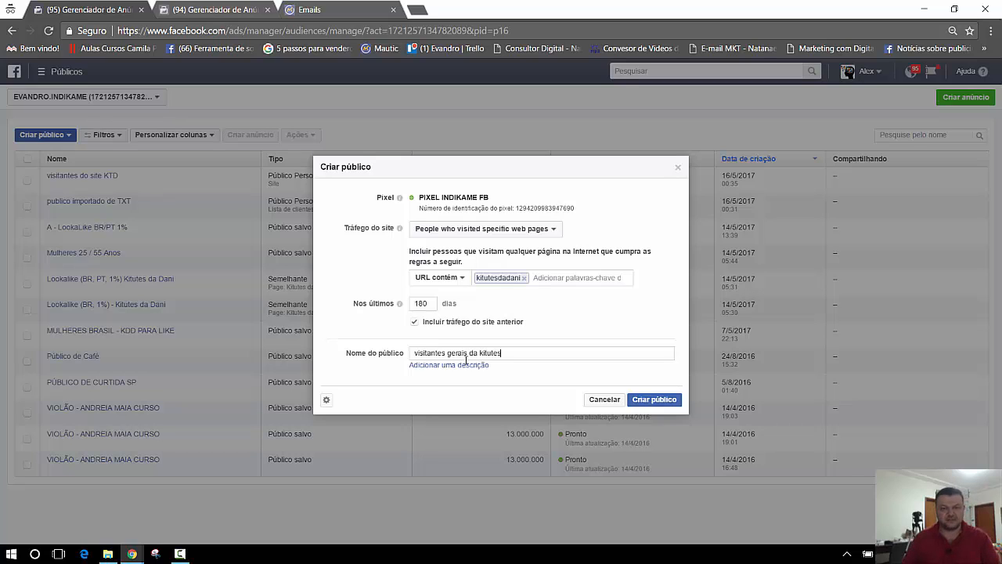
left_click(664, 402)
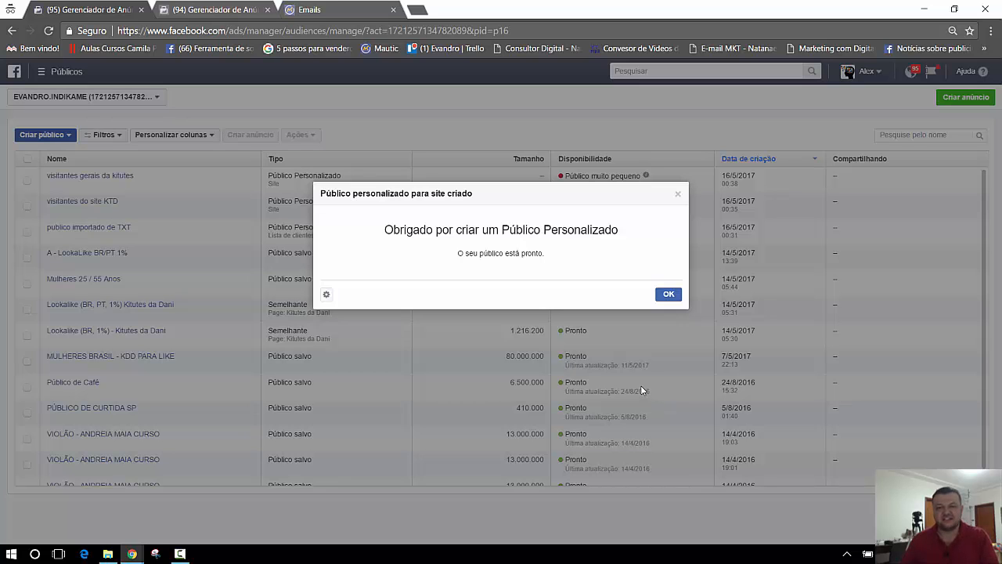
left_click(667, 296)
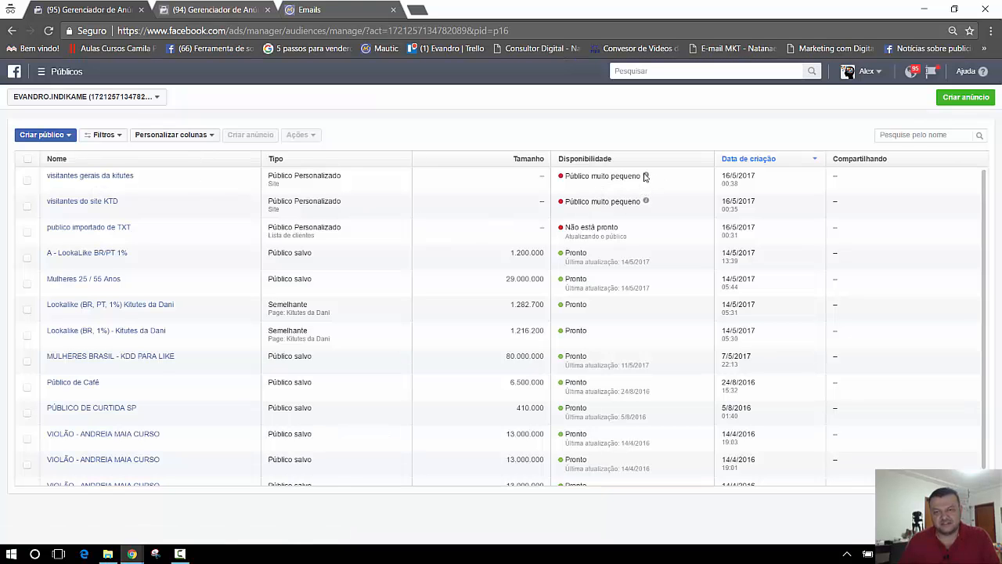
mouse_move(646, 176)
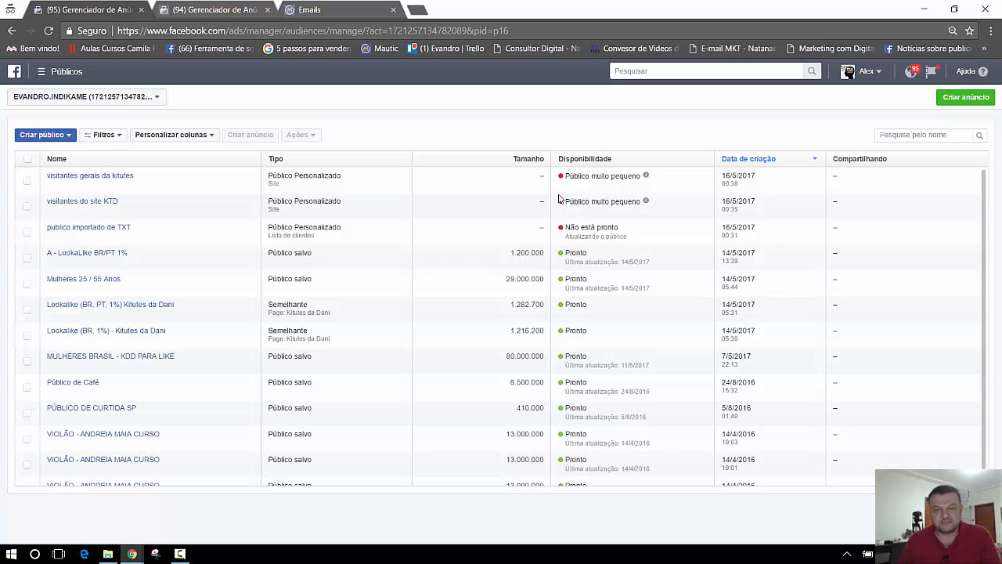
- Start a new Público Personalizado from Envolvimento no Facebook, using Vídeo as the engagement type
left_click(61, 137)
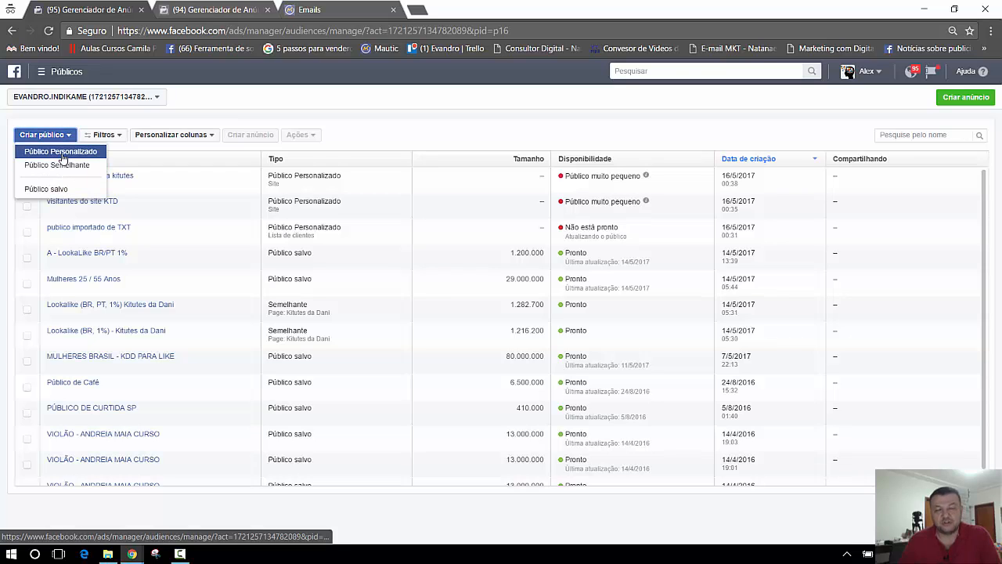
left_click(61, 157)
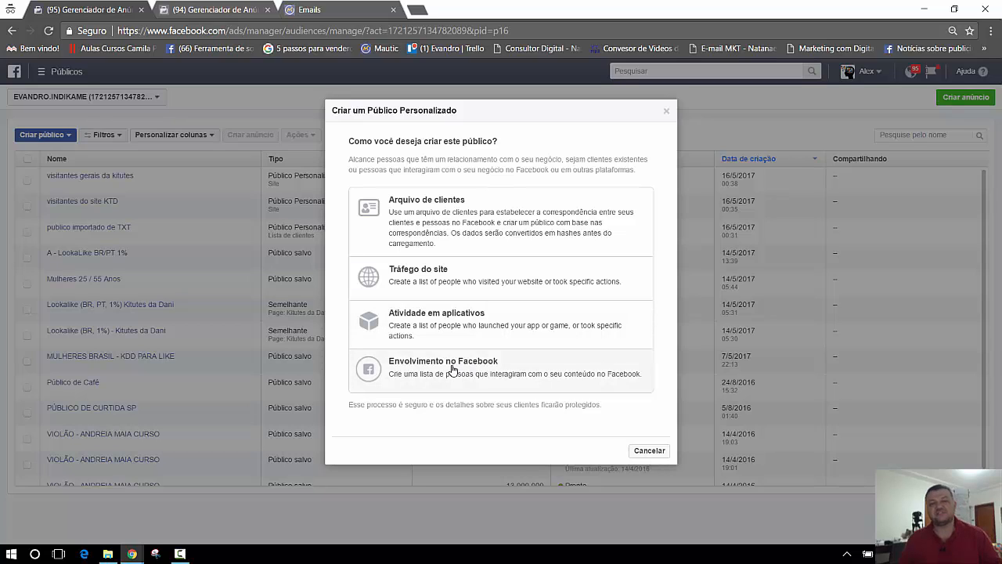
left_click(453, 370)
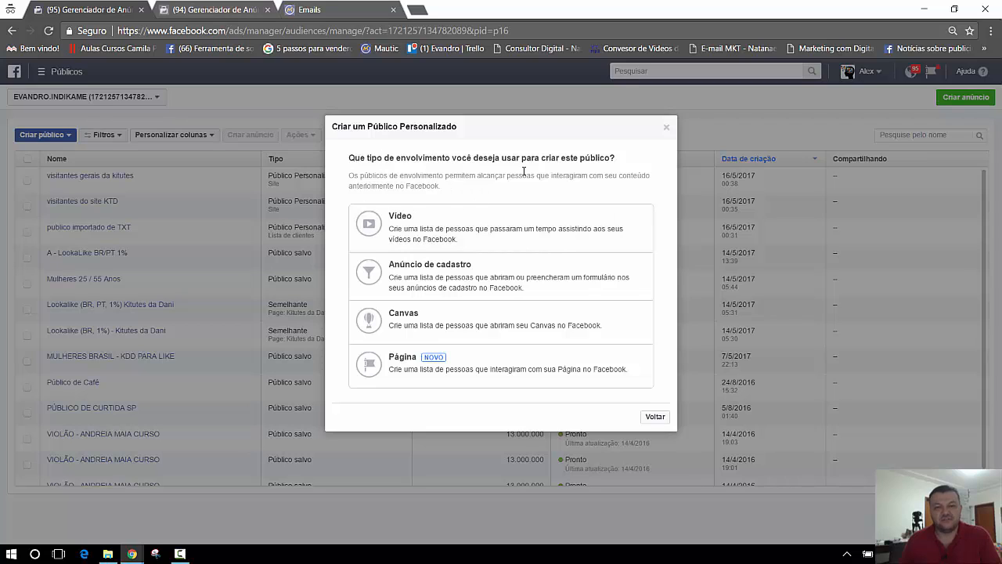
left_click(422, 240)
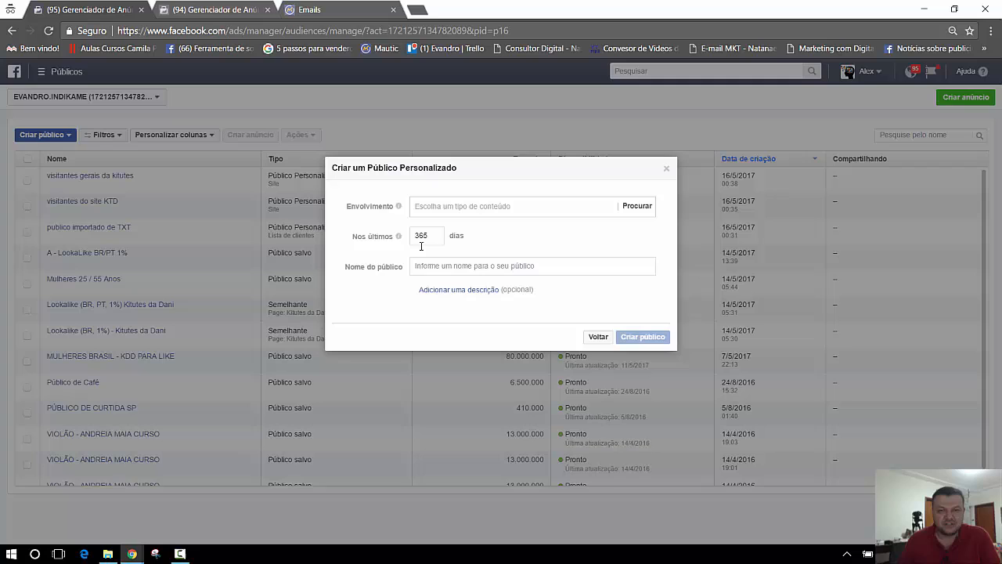
- Set the video engagement criterion to People who have watched at 95% of your video
left_click(487, 207)
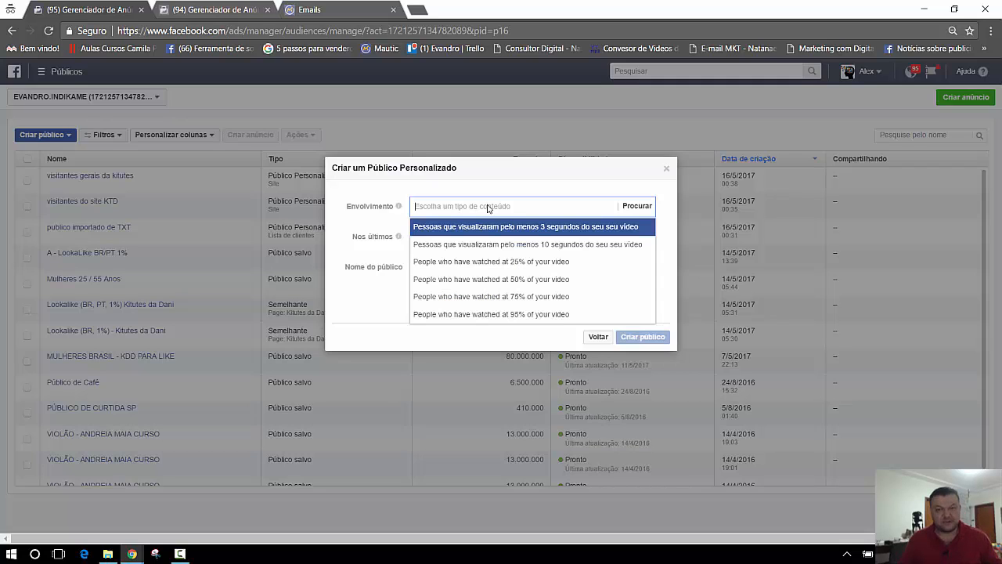
type("a")
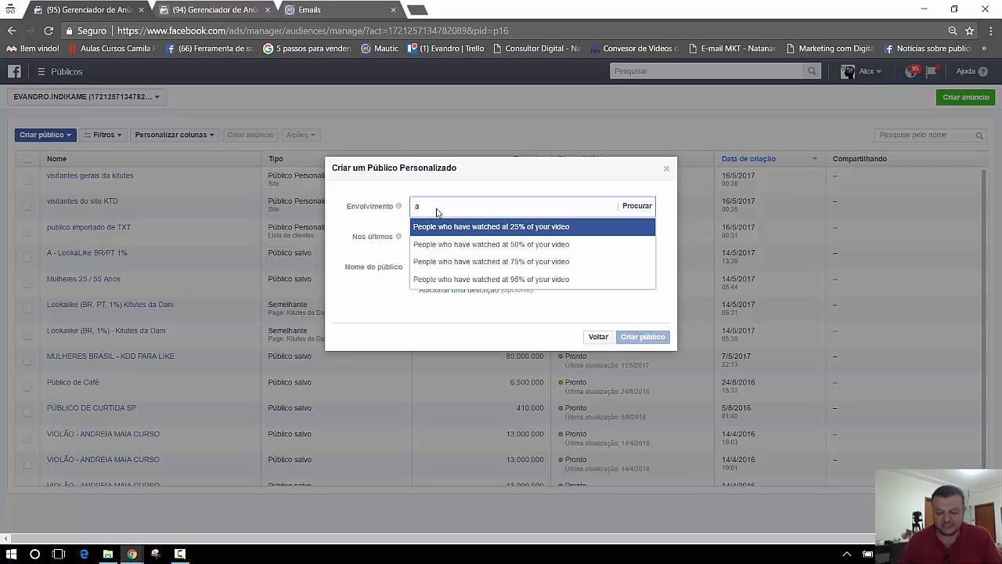
key("BackSpace")
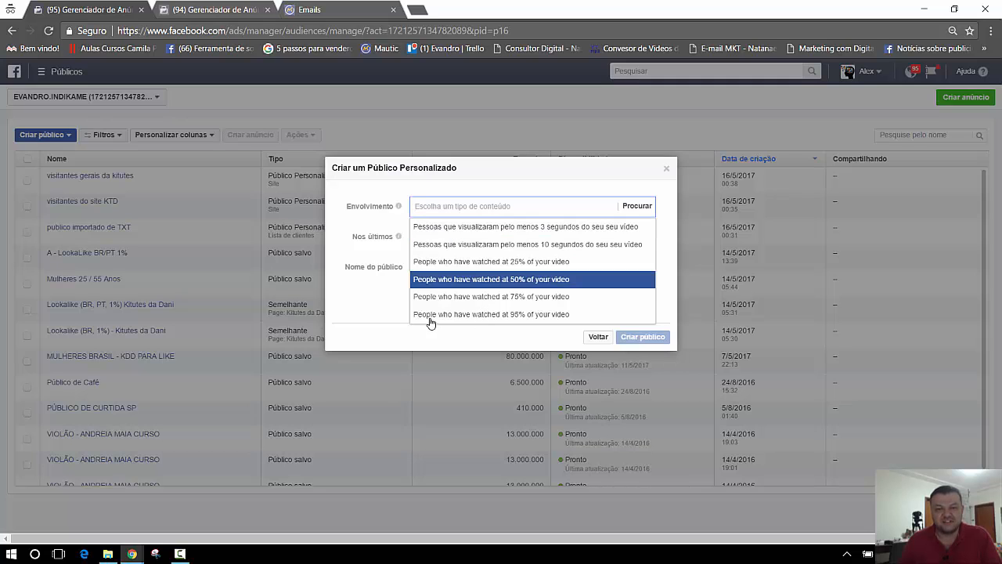
left_click(520, 316)
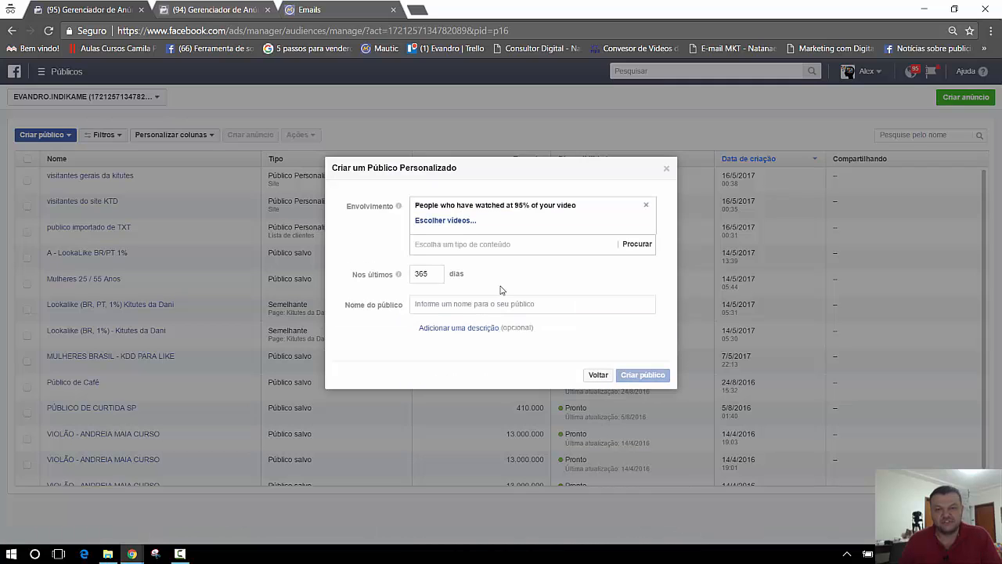
- Assign the Kitutes da Dani page's video "Empreendendo a partir de casa" to the 95% criterion
left_click(452, 222)
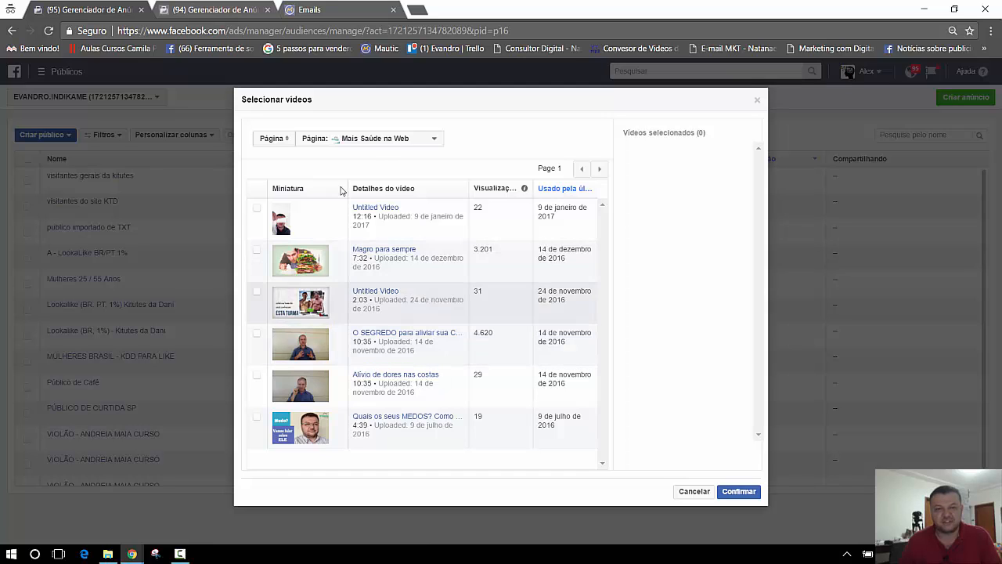
left_click(413, 140)
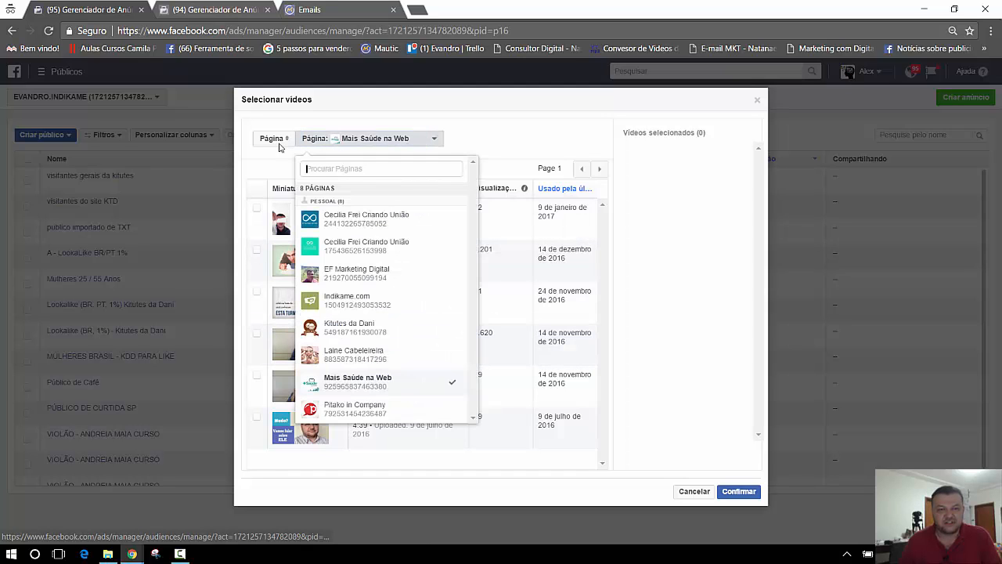
left_click(353, 327)
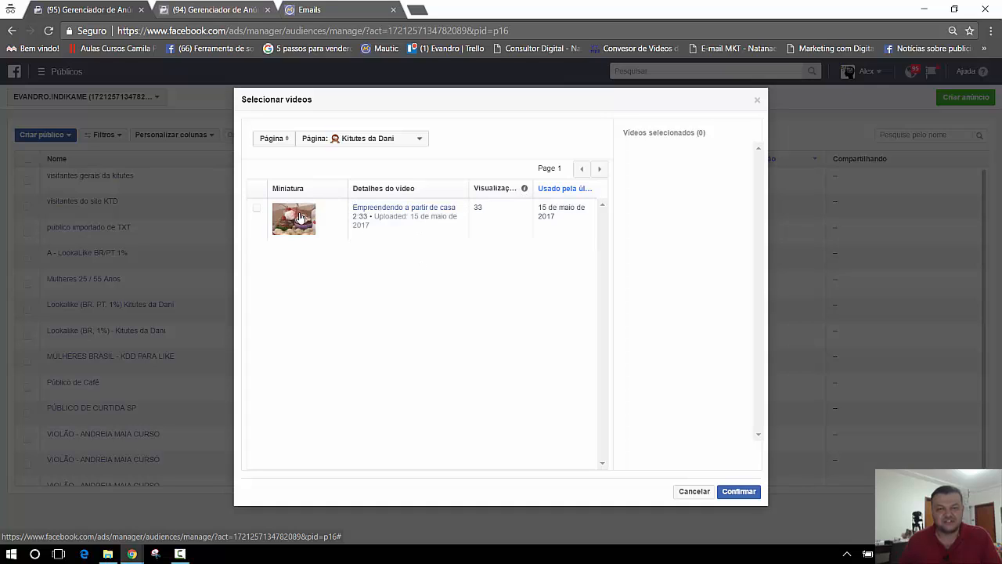
left_click(258, 215)
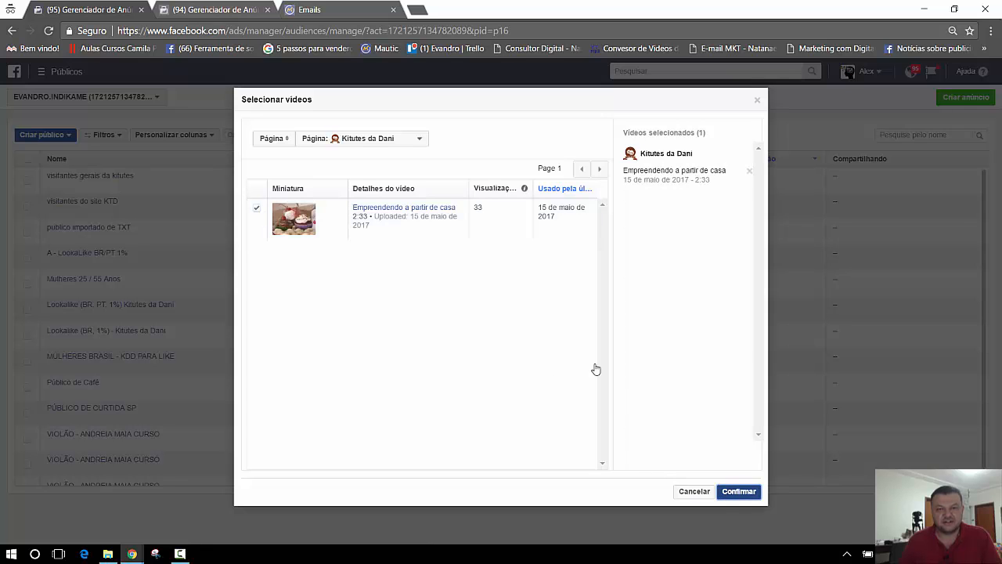
key("Return")
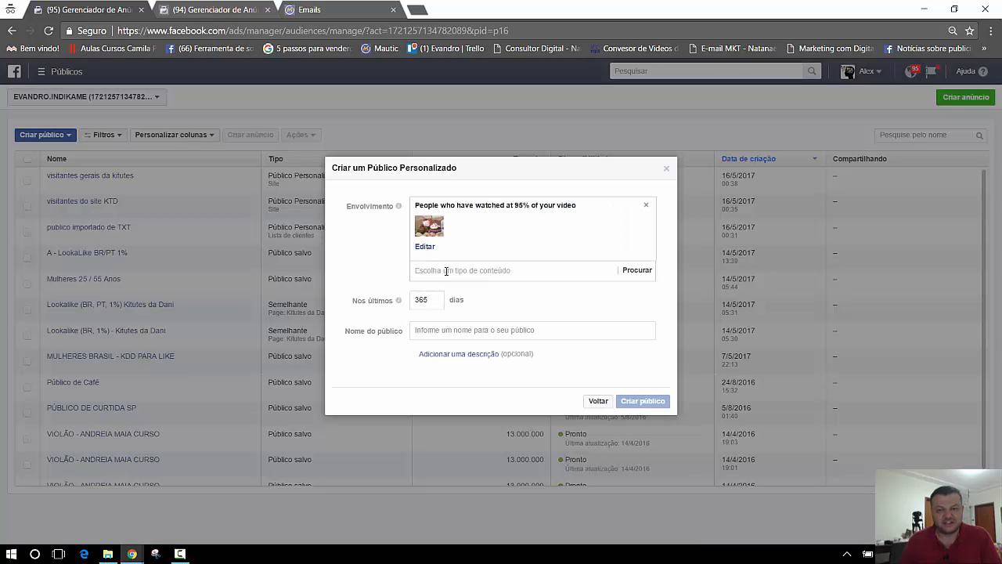
- Add the People who have watched at 75% of your video criterion, using the Kitutes da Dani video "Empreendendo a partir de casa"
left_click(446, 271)
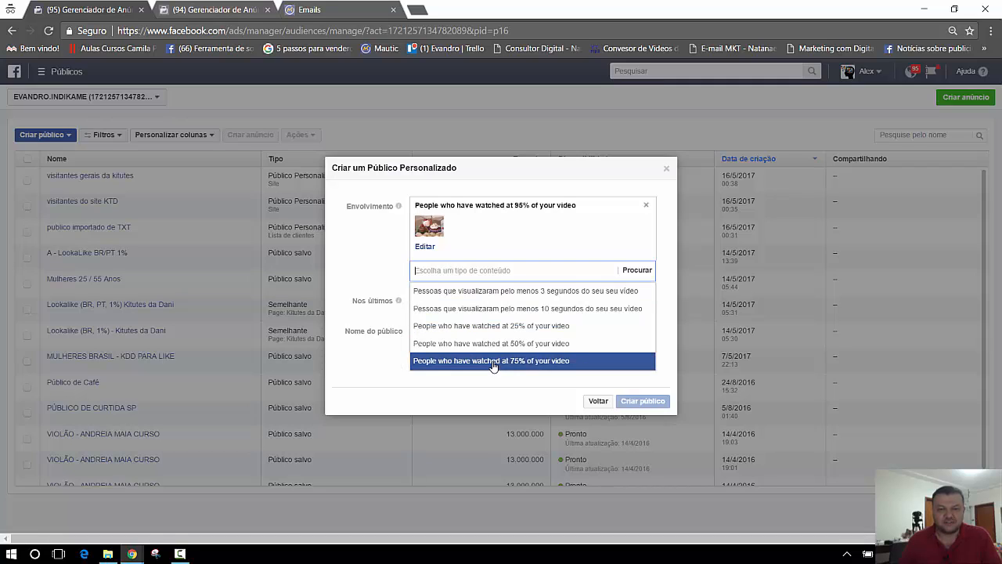
left_click(493, 363)
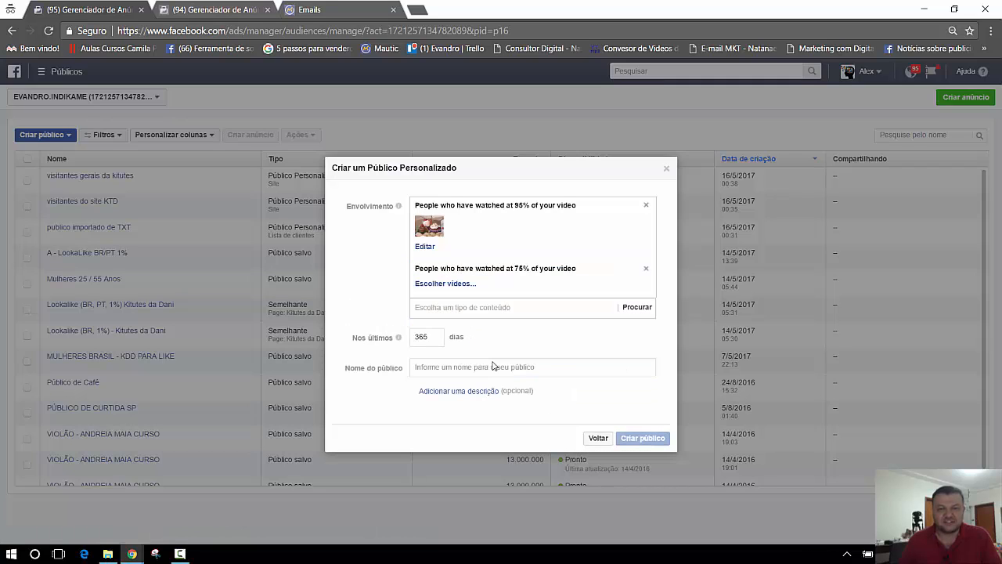
left_click(445, 284)
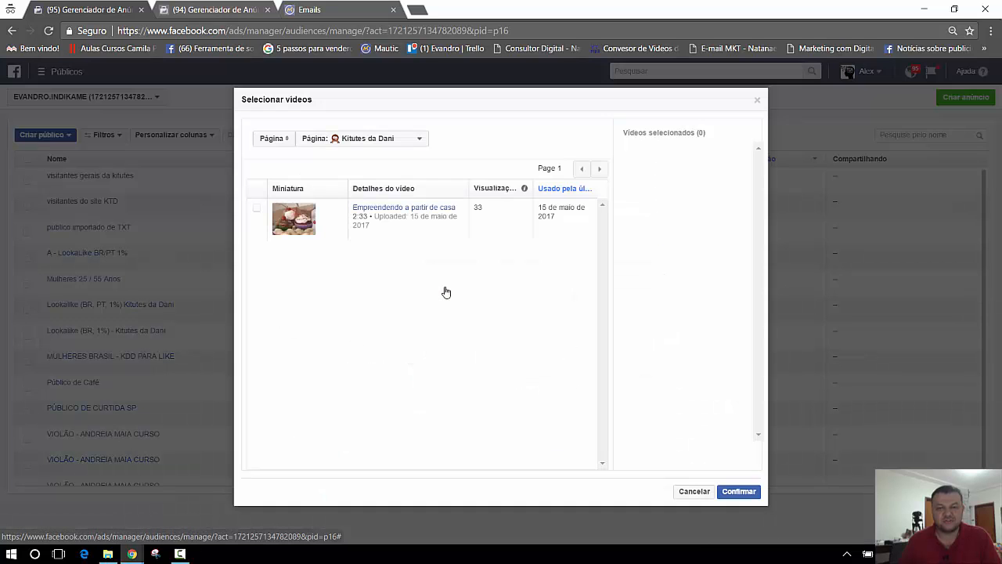
left_click(384, 143)
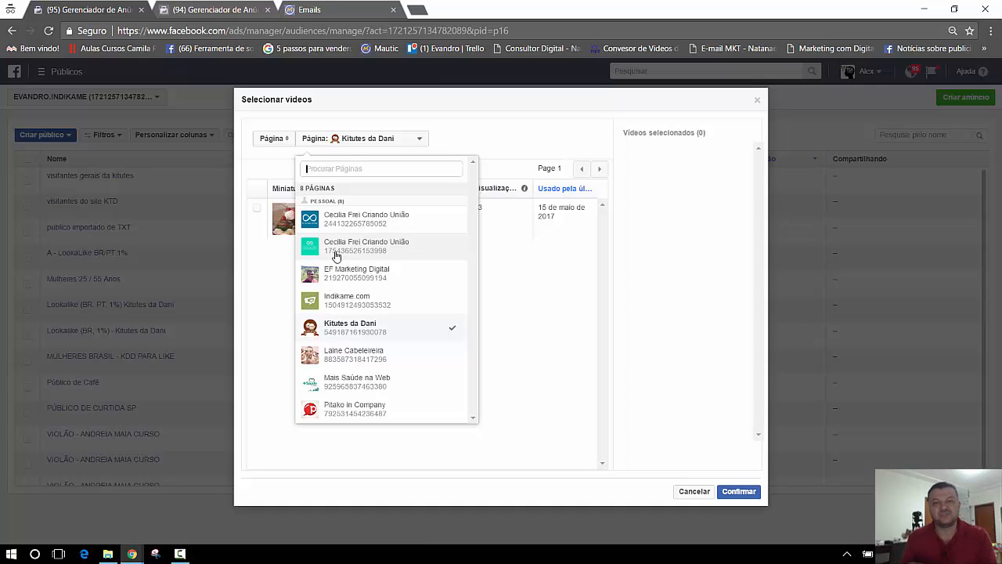
left_click(335, 331)
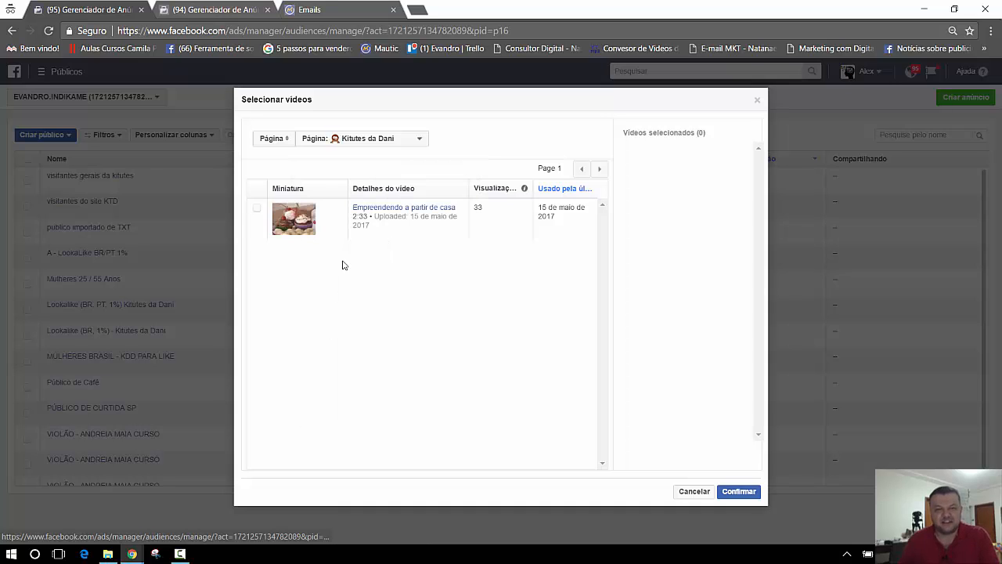
left_click(275, 227)
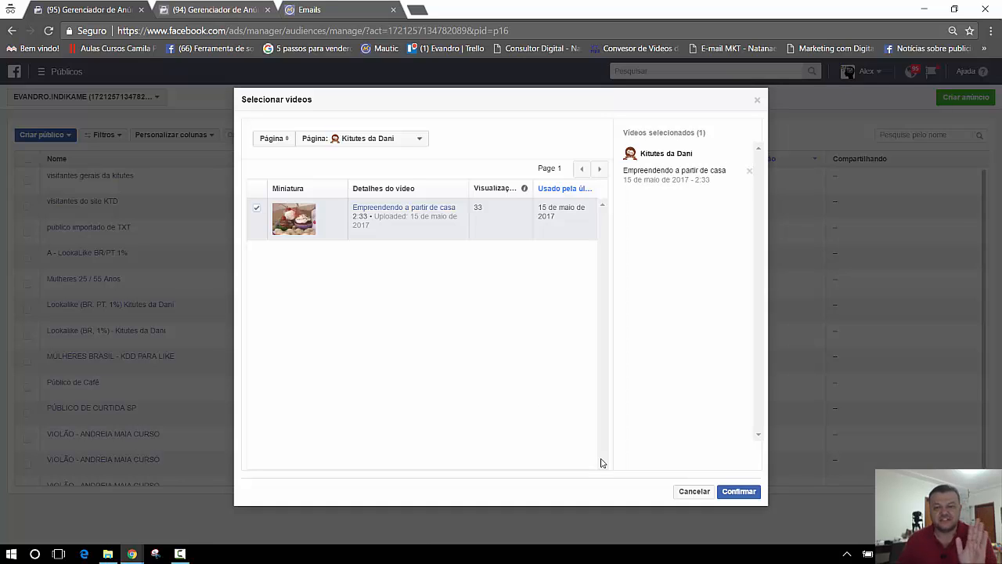
left_click(734, 494)
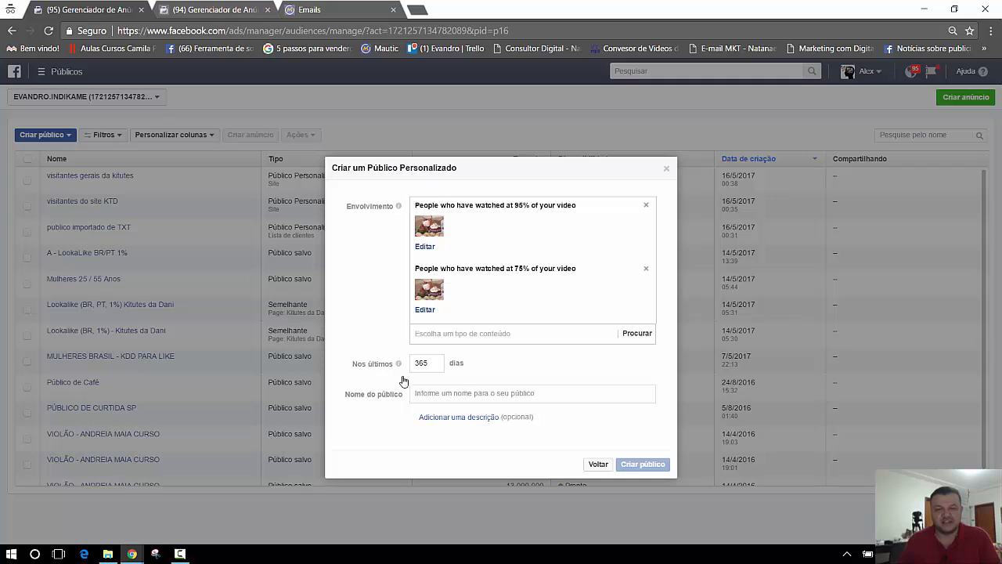
- Set the video audience's period to the last 180 days
mouse_move(398, 364)
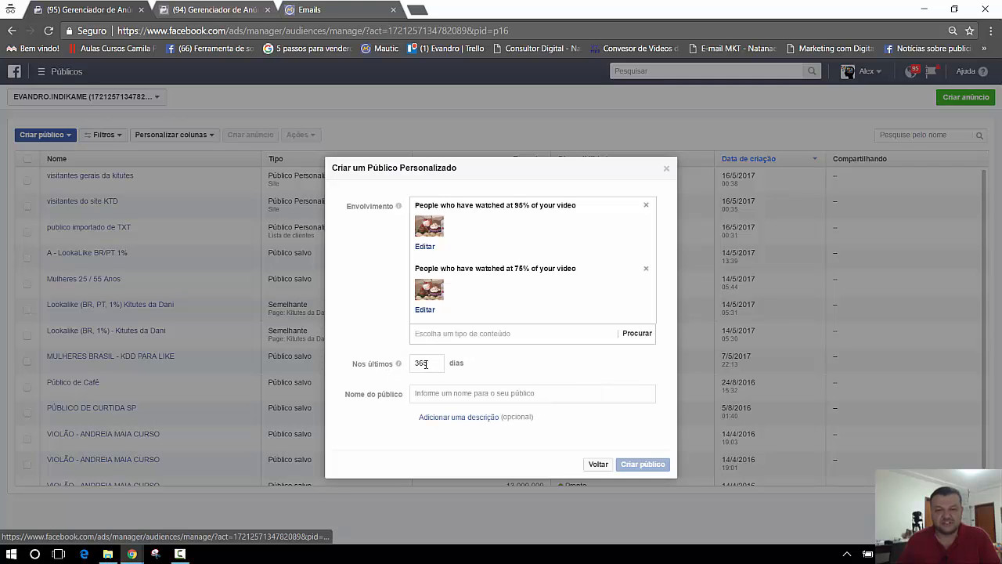
left_click_drag(428, 363, 415, 363)
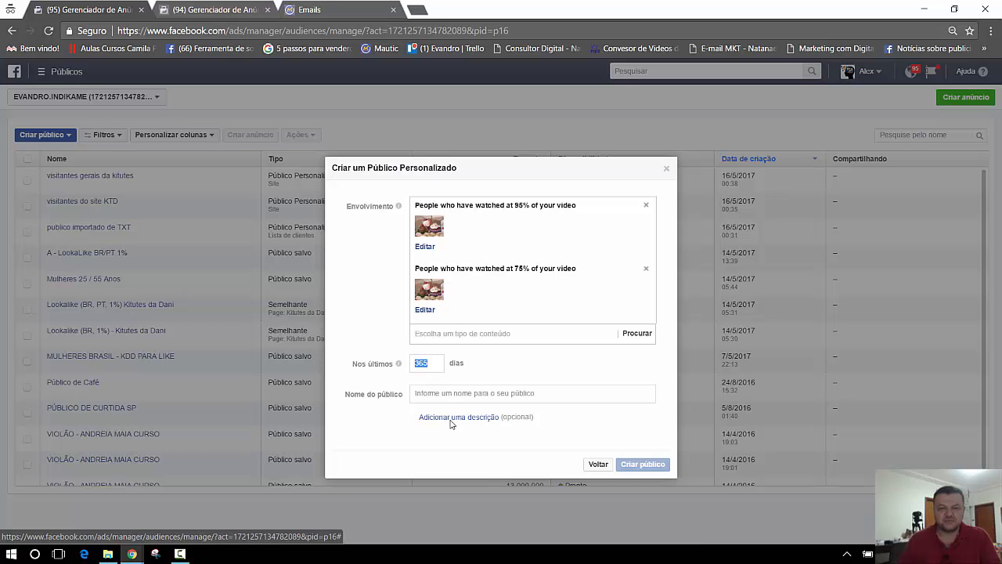
type("180")
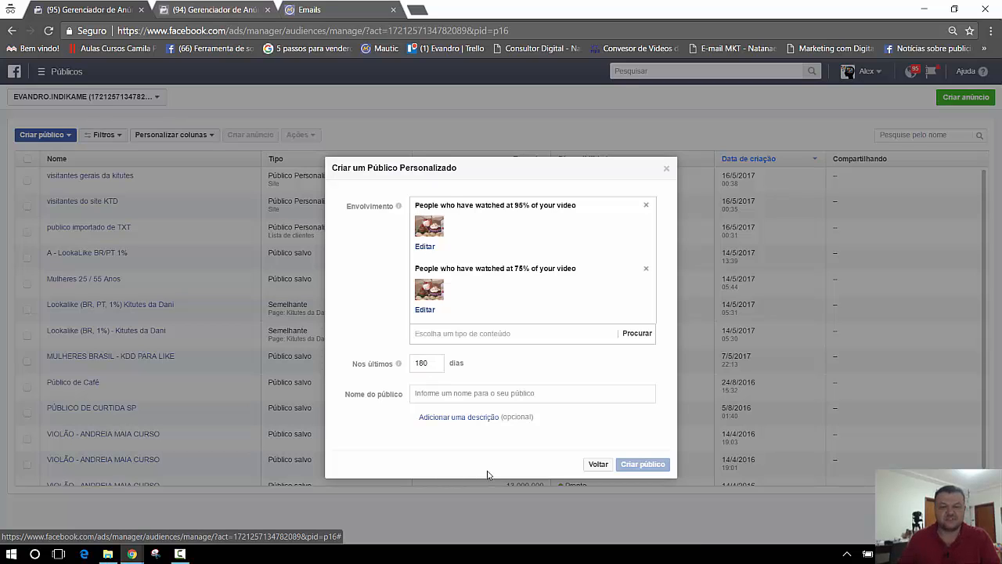
- Name the video audience "assistiu o video na fanpage", create it and finish the setup
left_click(507, 392)
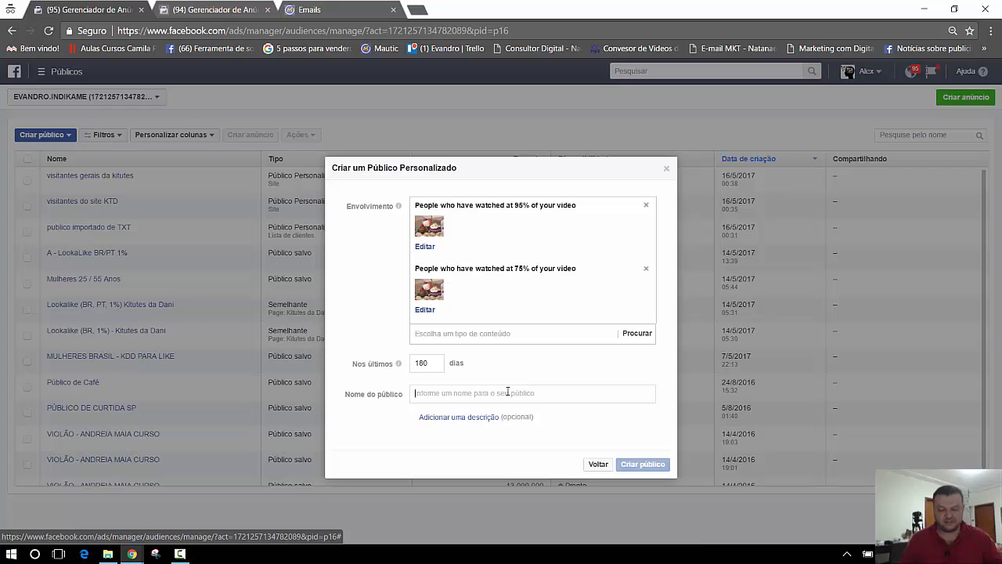
type("assis")
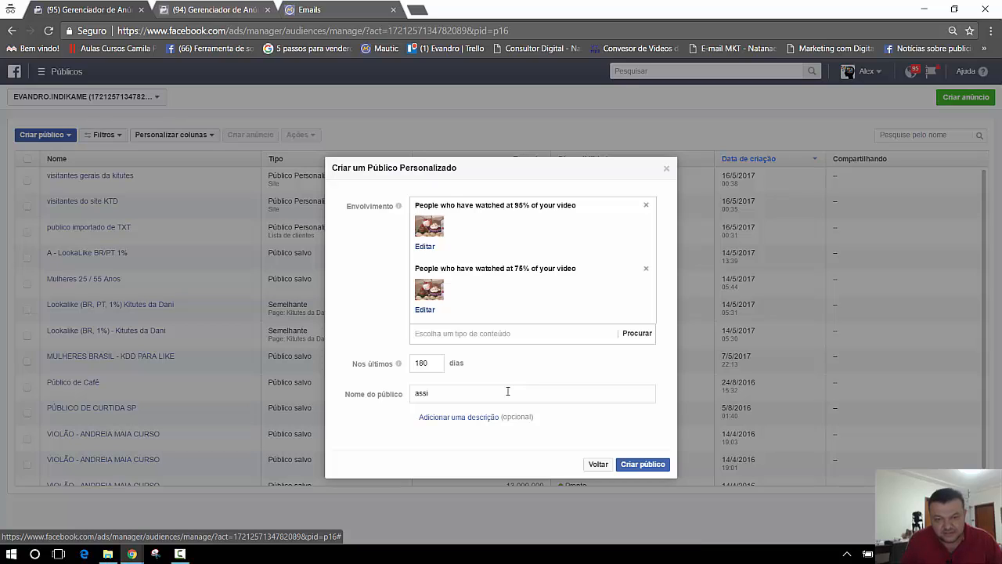
type("is")
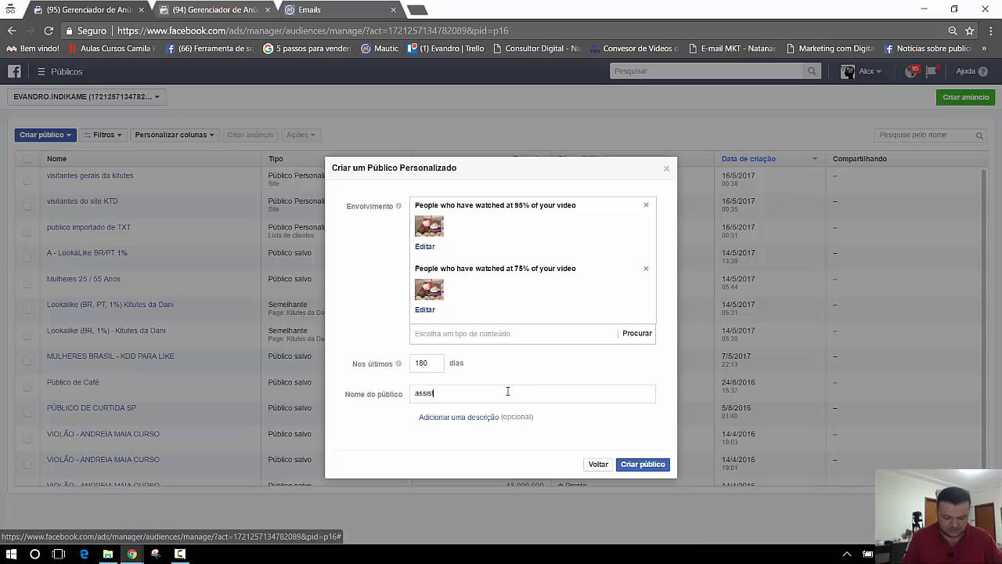
type("tiu o video na fanpage")
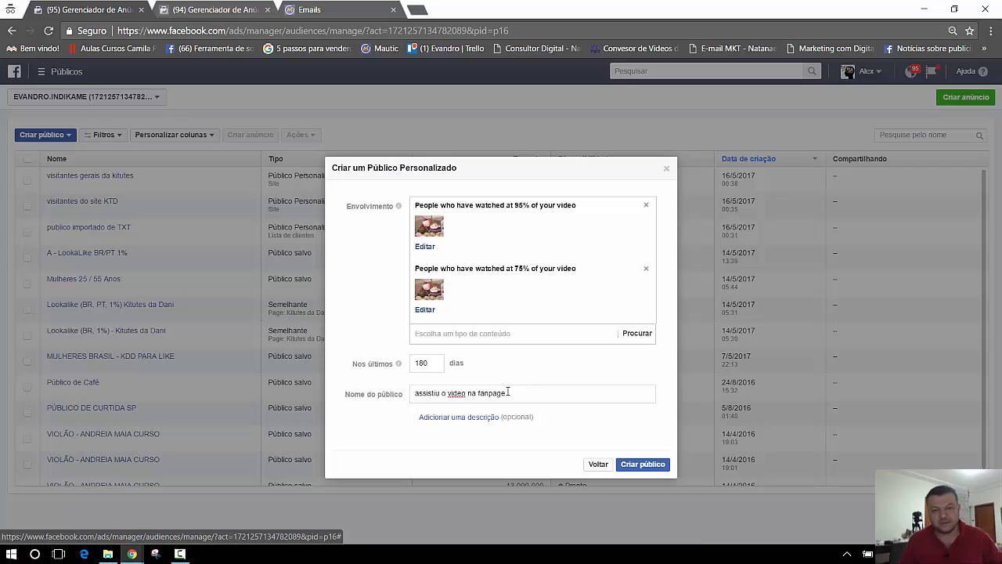
left_click(650, 472)
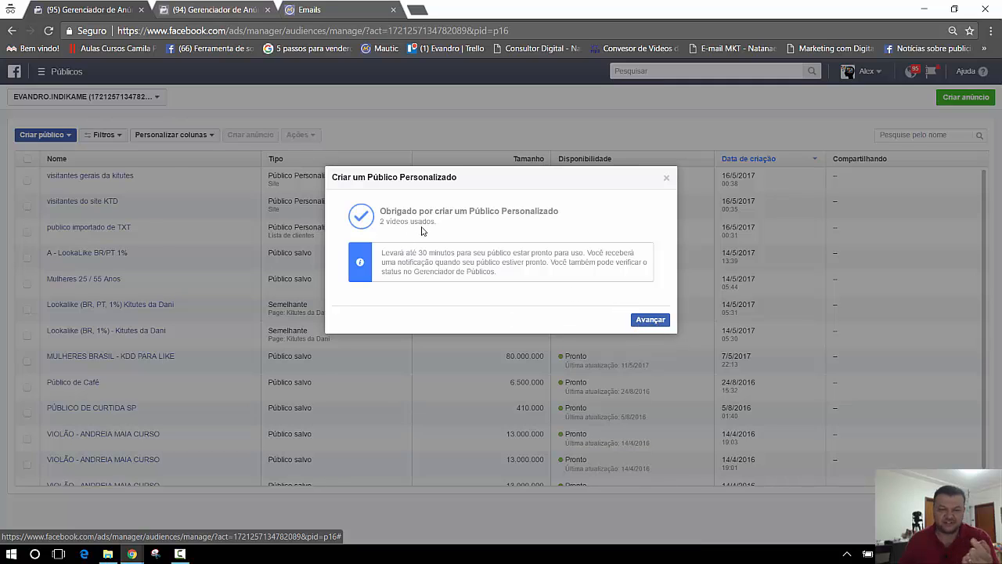
left_click(649, 320)
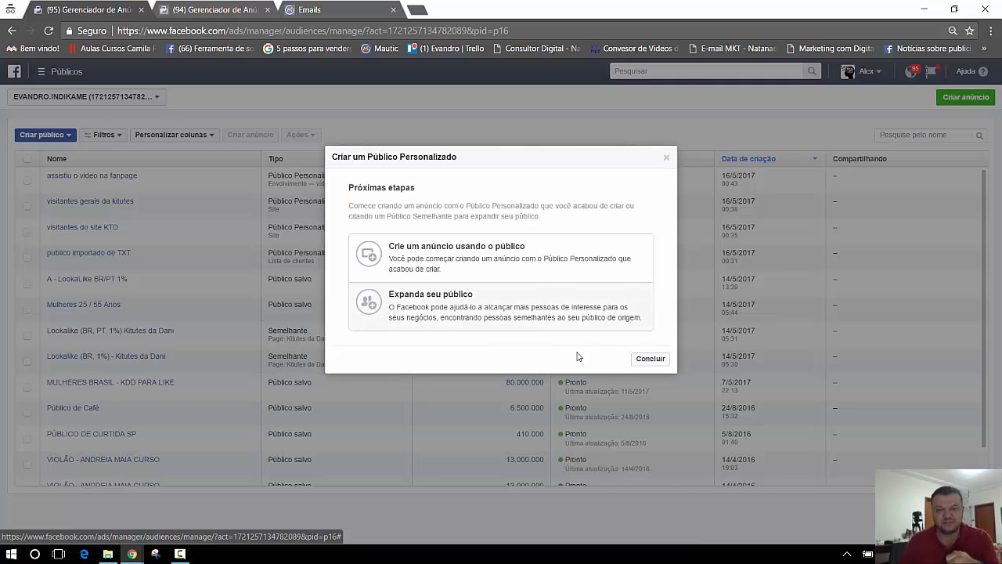
left_click(648, 362)
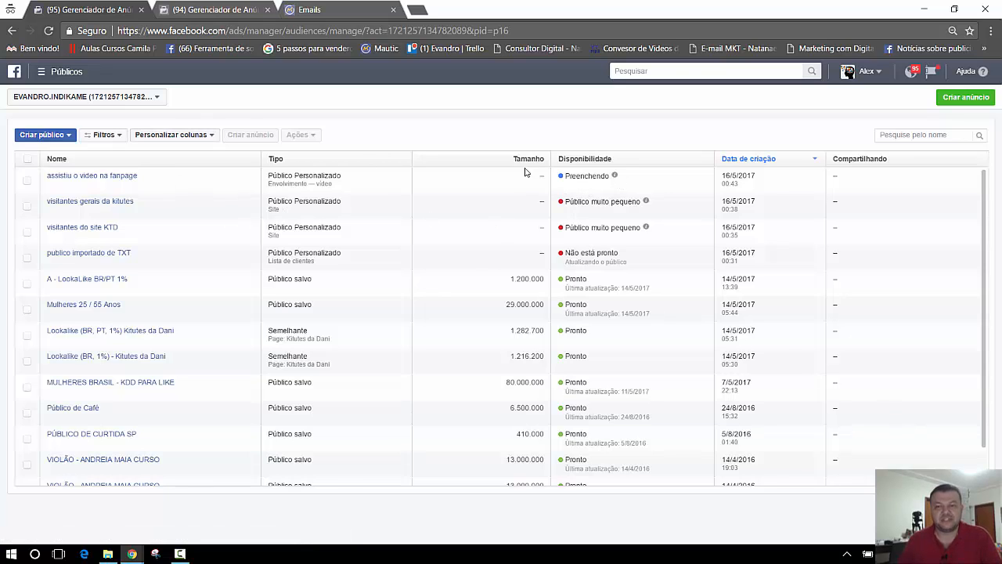
- Start another Público Personalizado based on Envolvimento no Facebook
left_click(60, 139)
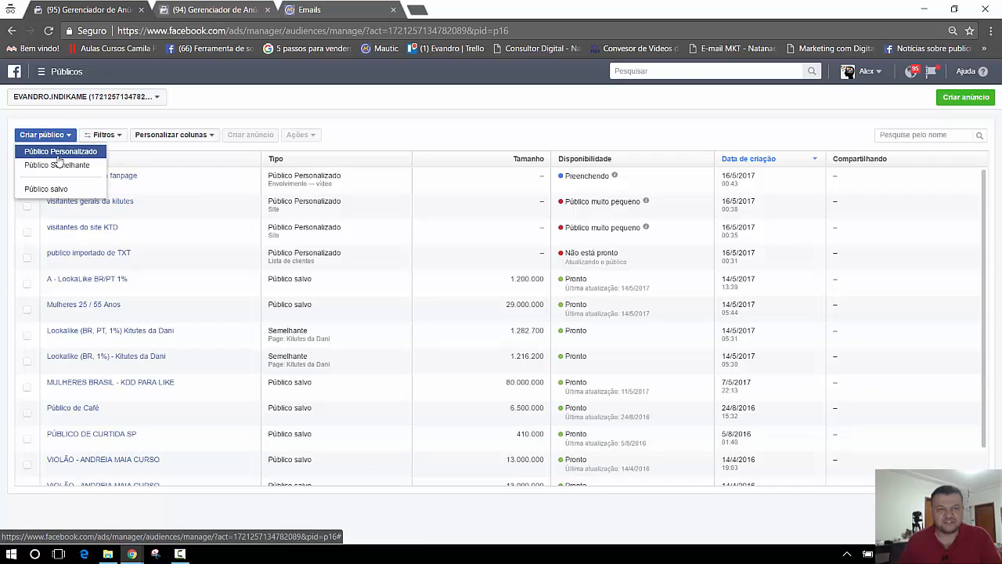
left_click(57, 152)
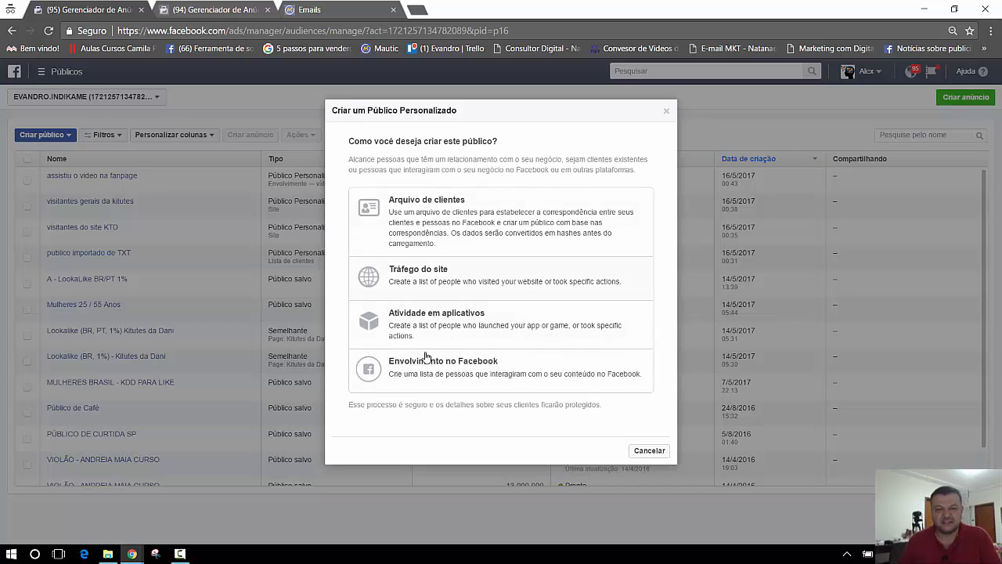
left_click(422, 378)
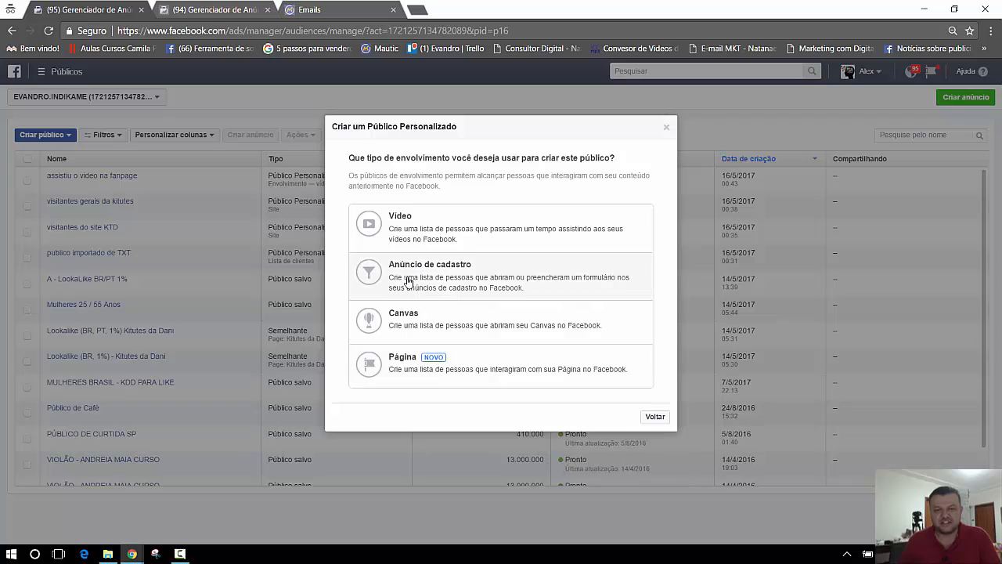
left_click(472, 284)
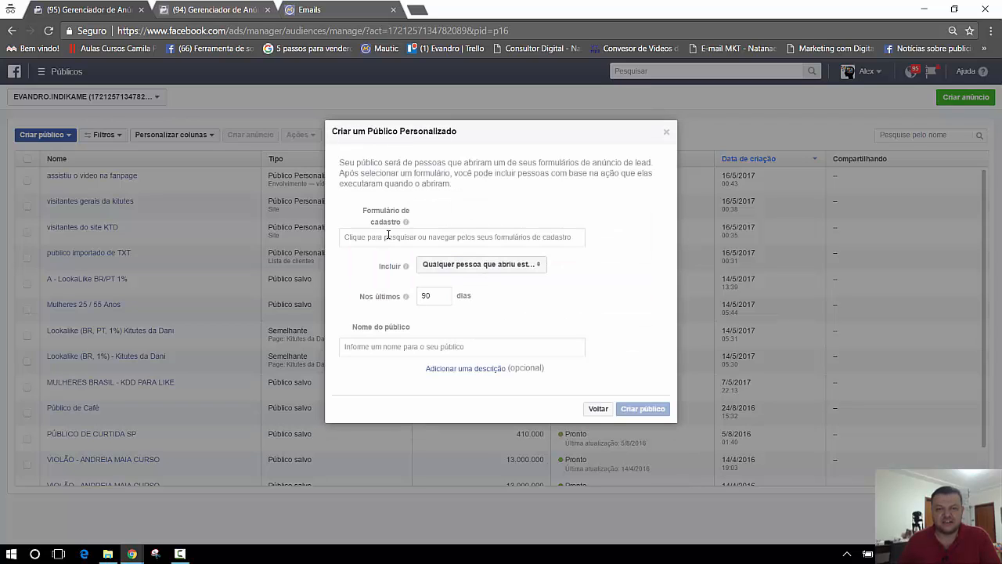
left_click(388, 235)
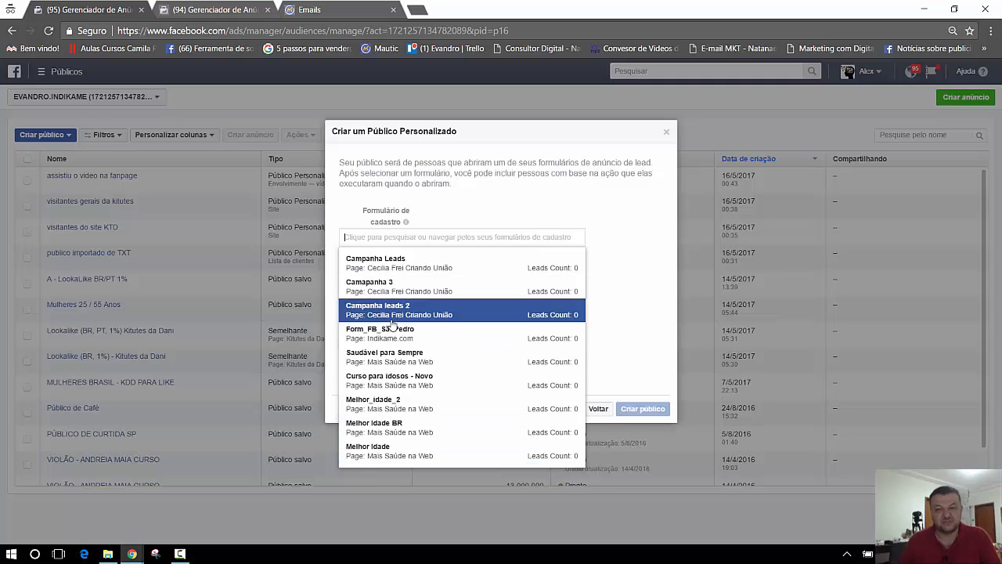
left_click(644, 240)
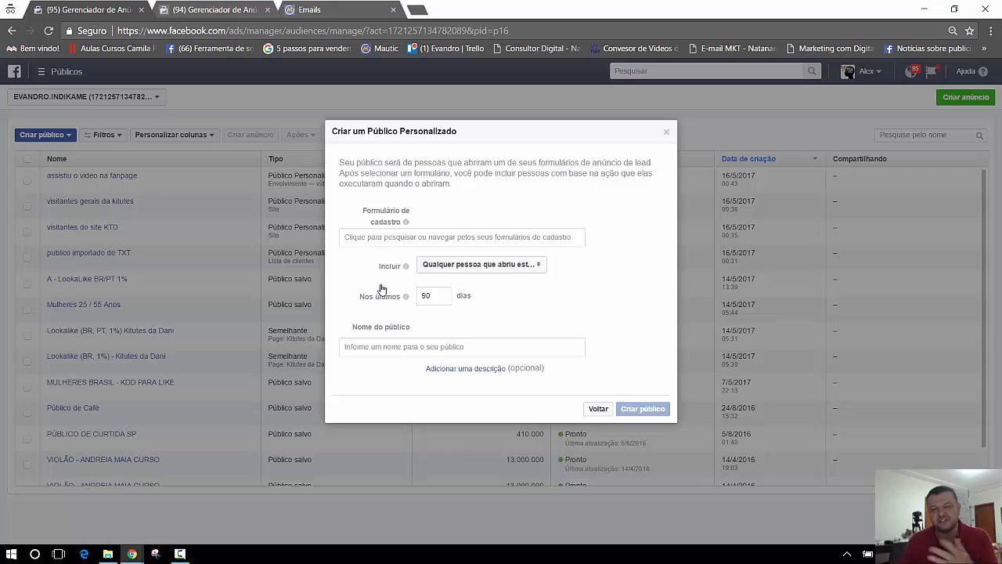
left_click(598, 411)
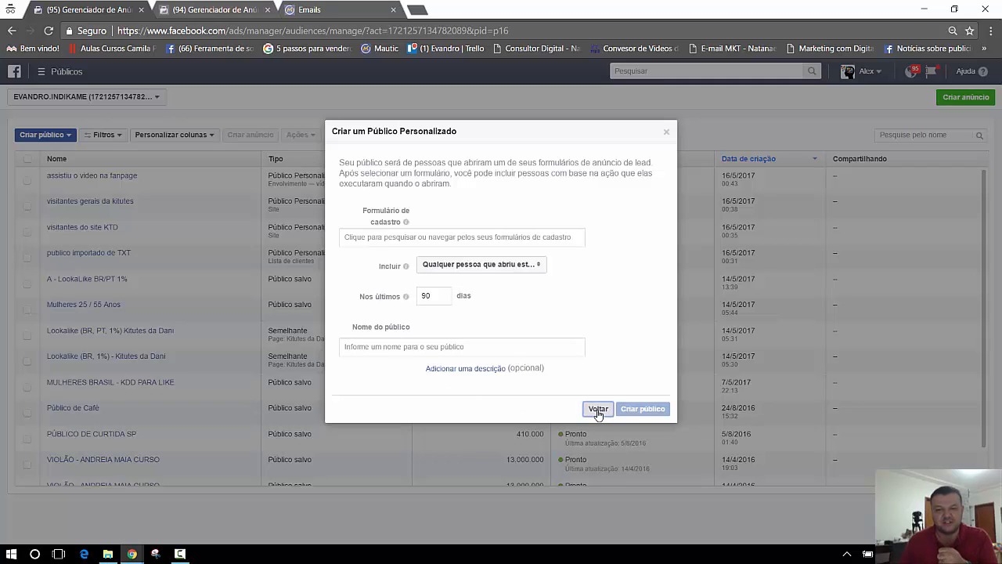
- Base the custom audience on Facebook Page engagement and select the Kitutes da Dani page
left_click(406, 364)
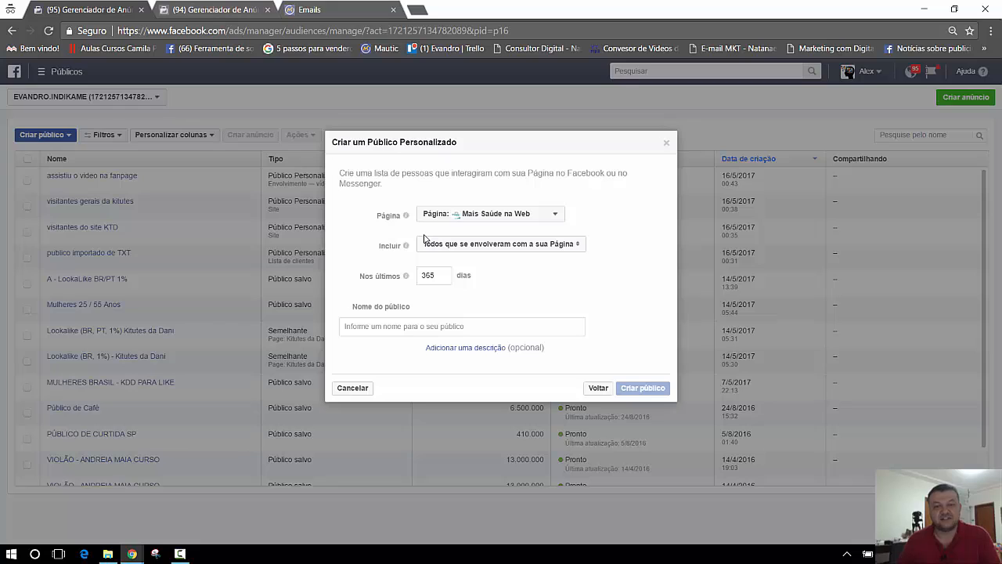
left_click(523, 221)
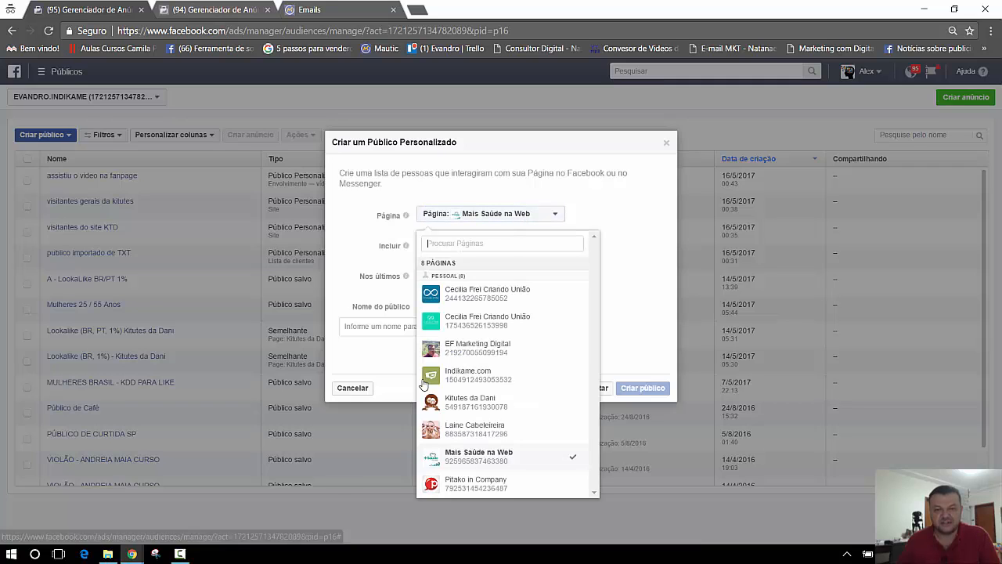
left_click(456, 409)
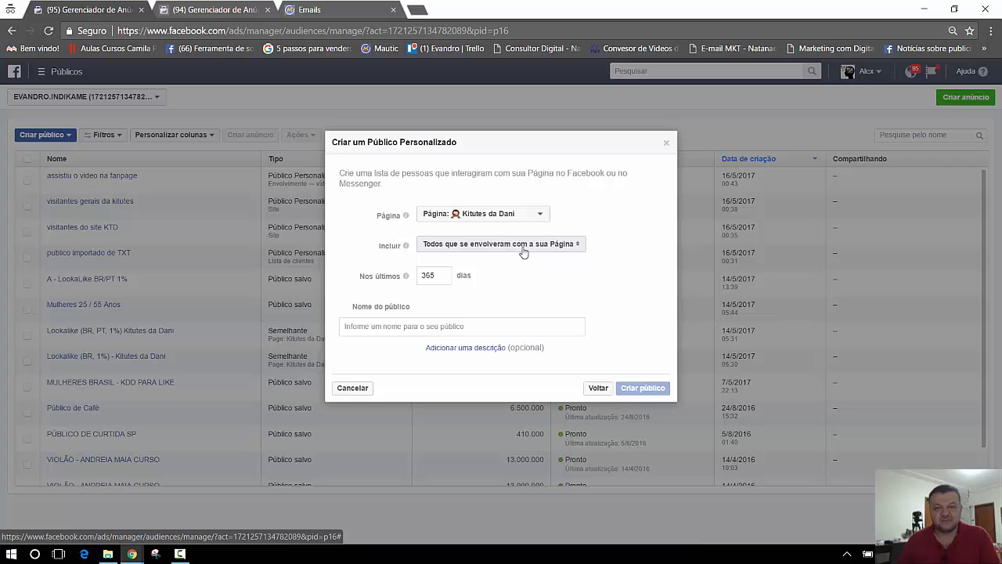
- Include "Todos que se envolveram com a sua Página" and set the page audience's period to the last 180 days
left_click(509, 250)
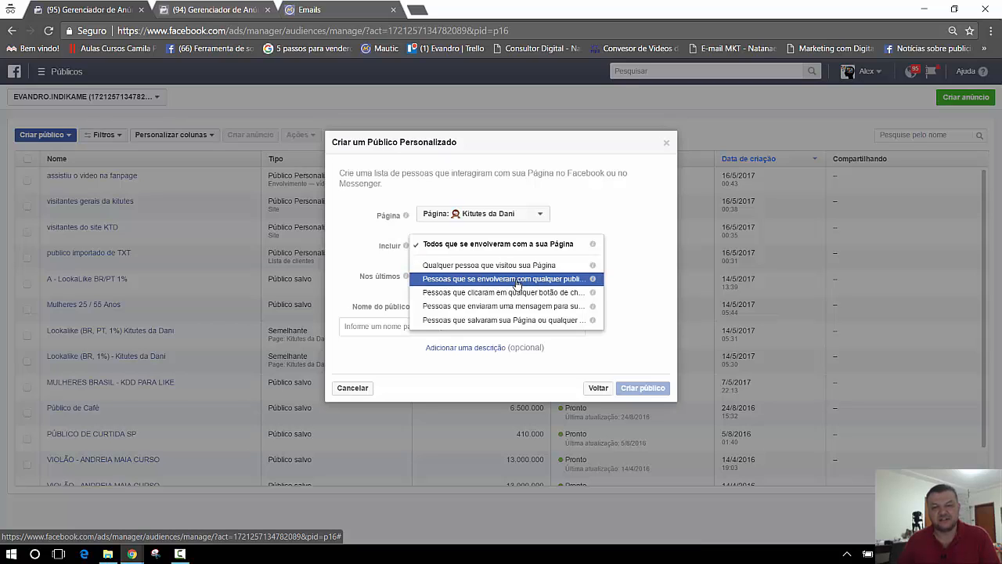
left_click(467, 246)
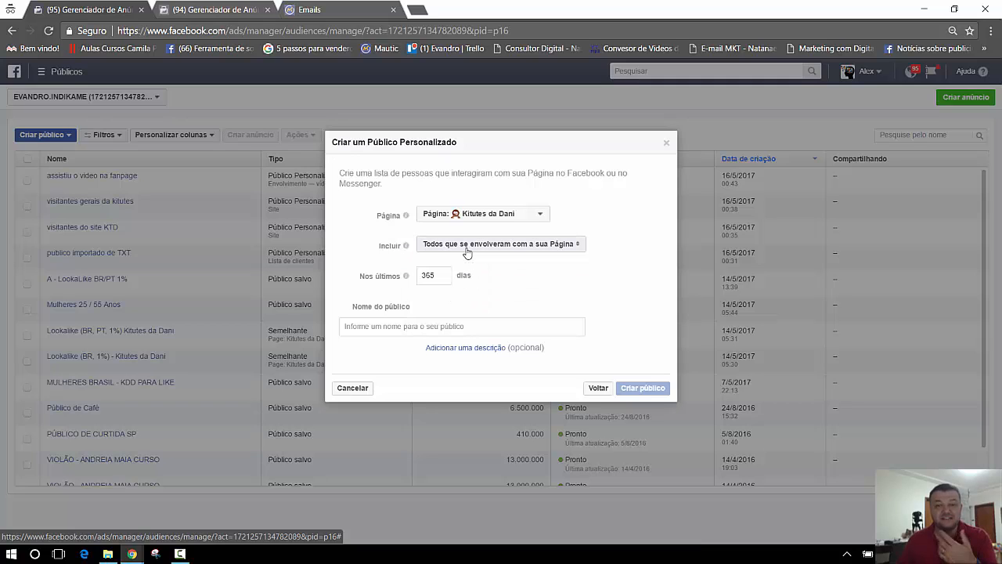
left_click(468, 246)
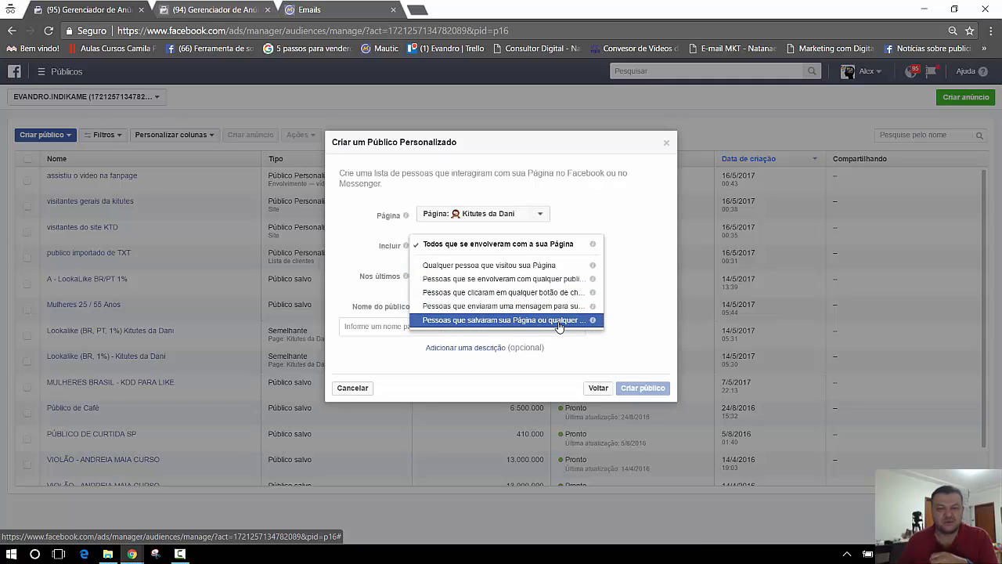
mouse_move(596, 324)
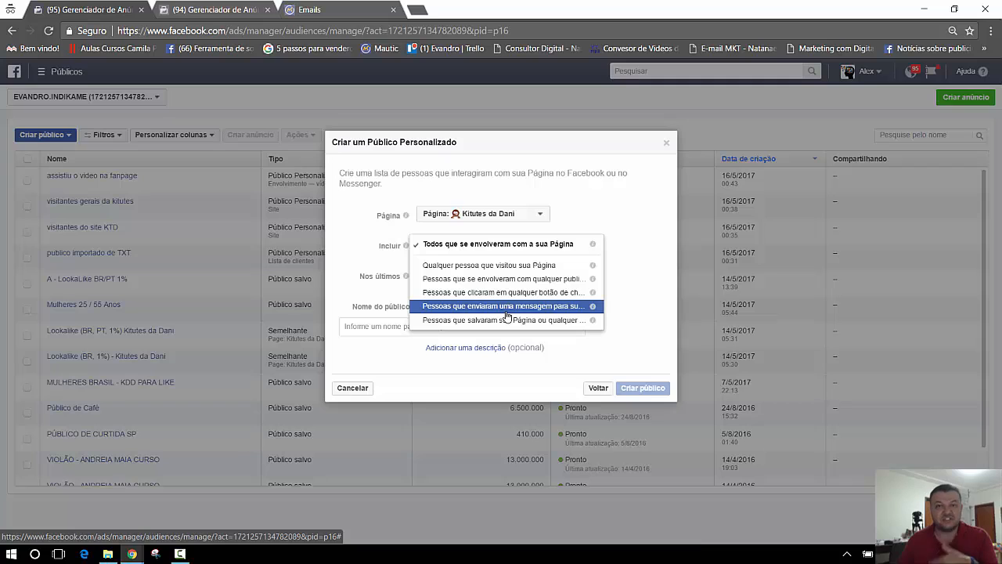
left_click(470, 246)
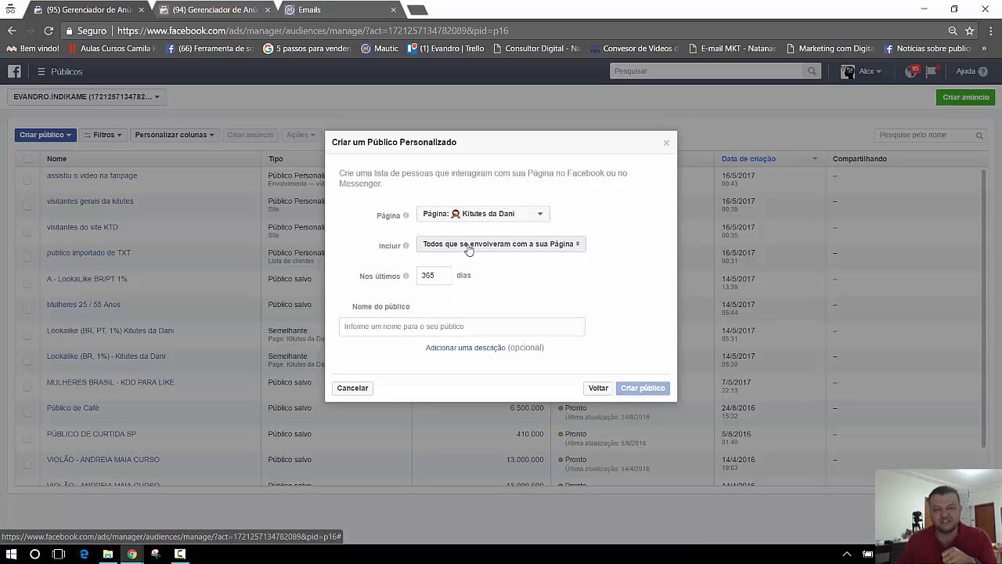
left_click_drag(441, 274, 412, 276)
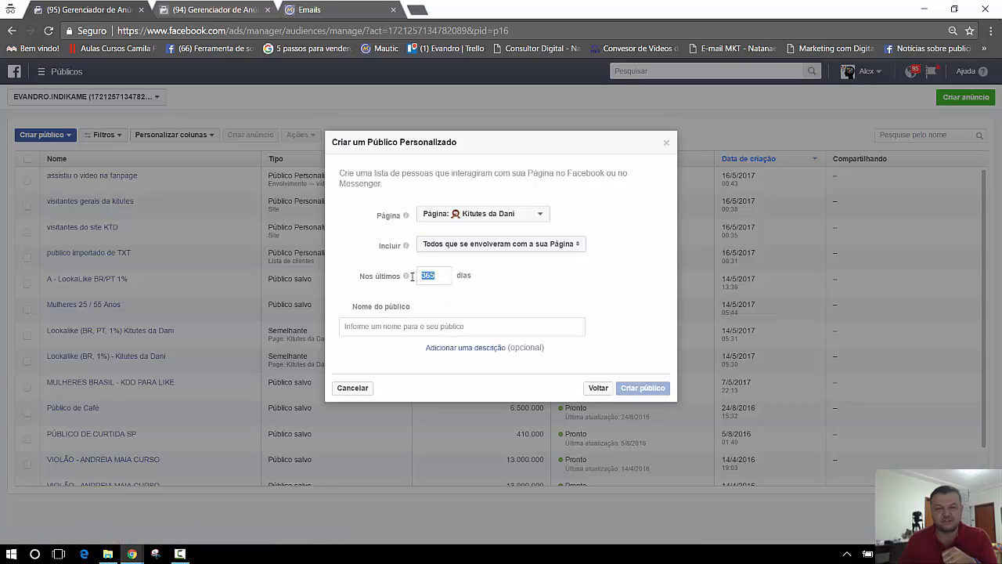
type("180")
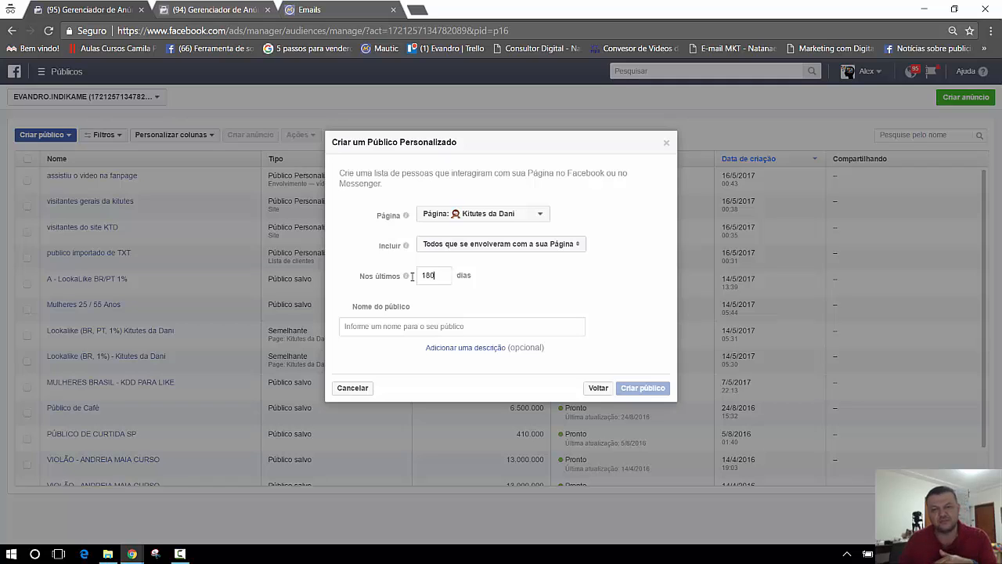
- Name the page audience "pessoas que se envolveram com a pagina", create it and finish the setup
left_click(456, 328)
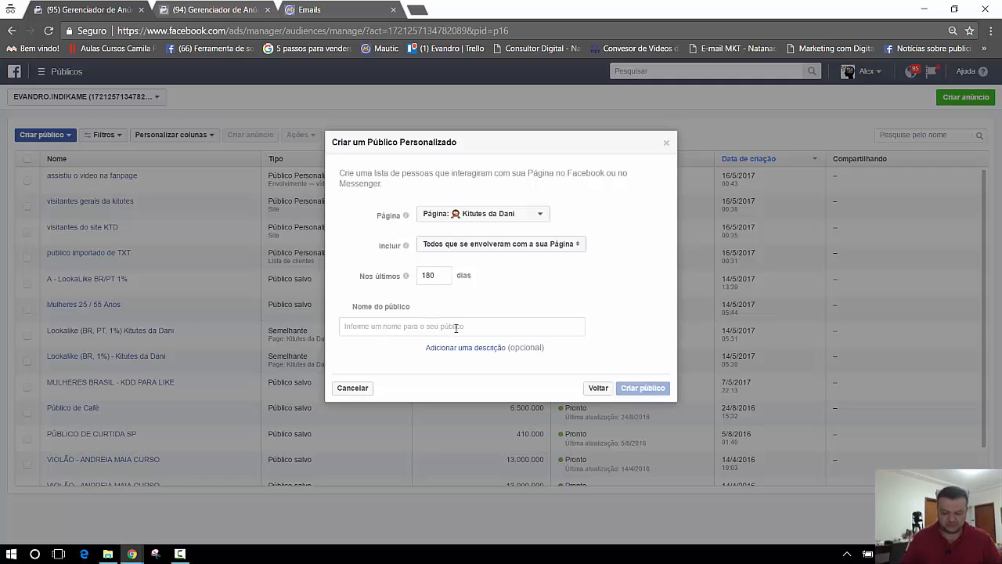
type("pess")
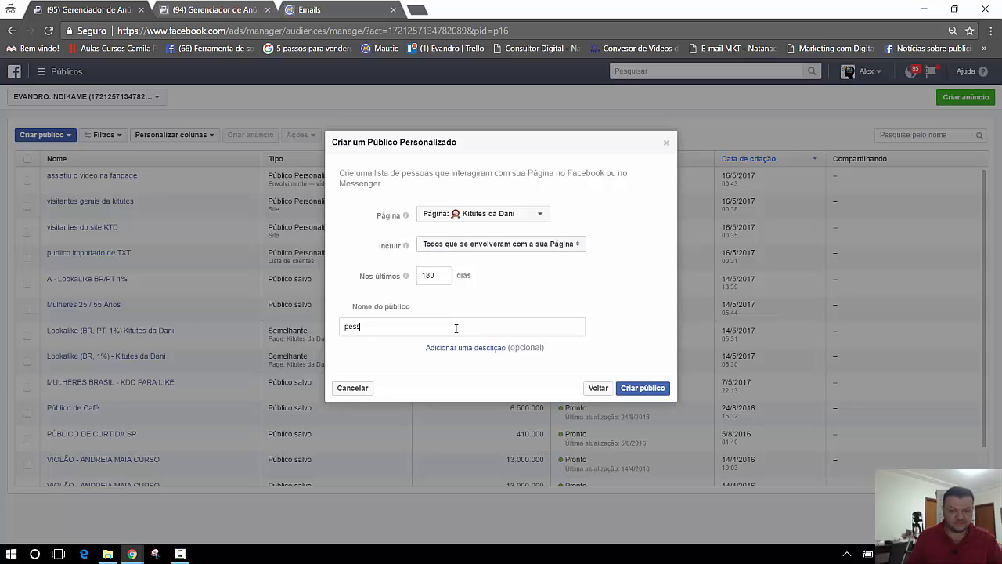
type("oas que s")
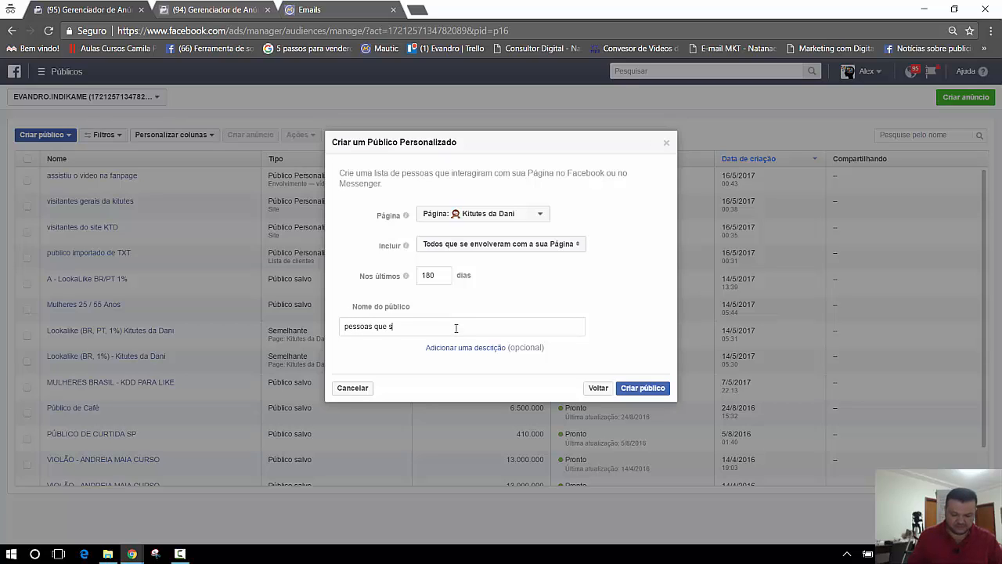
type("e envolveram com a pagina")
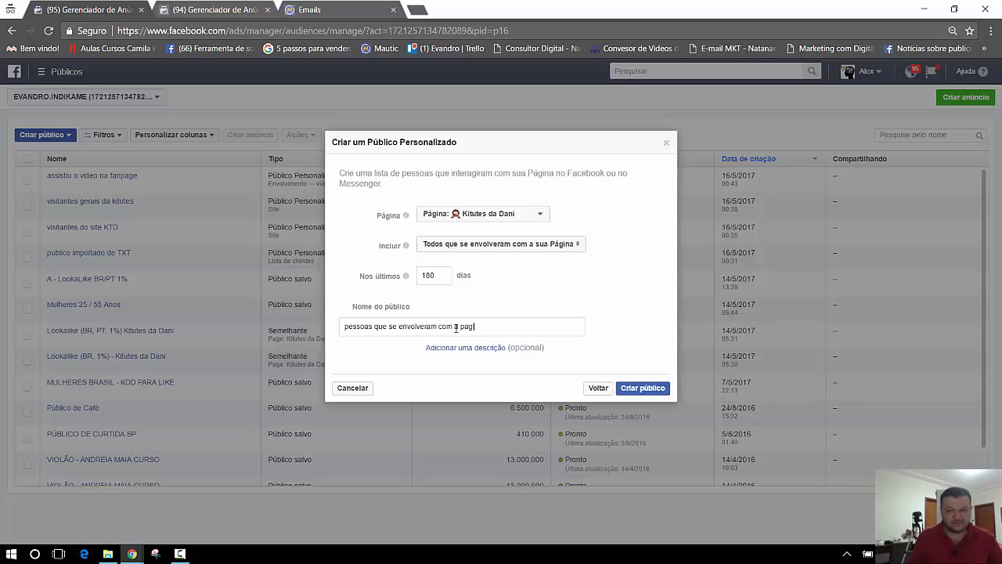
left_click(656, 390)
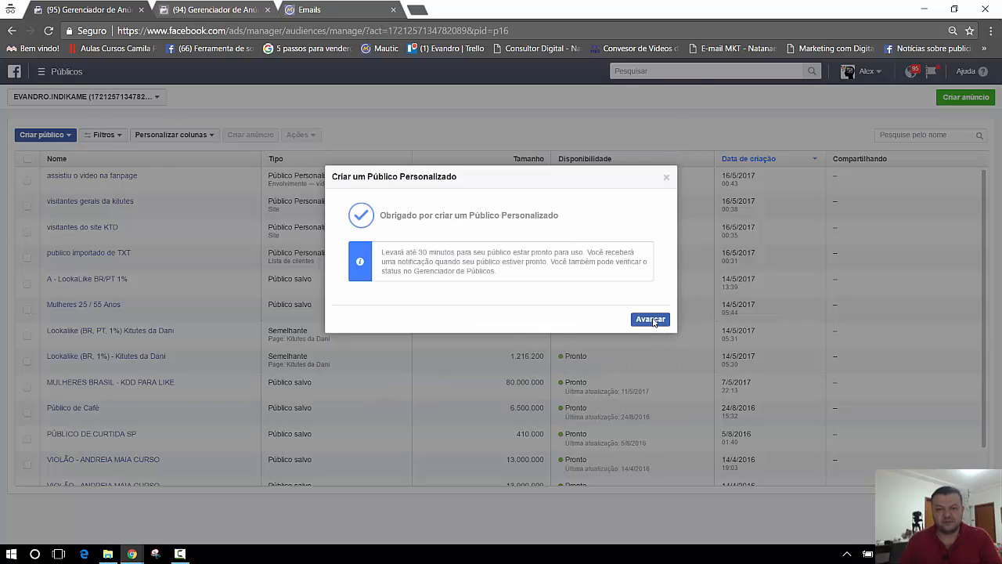
left_click(652, 320)
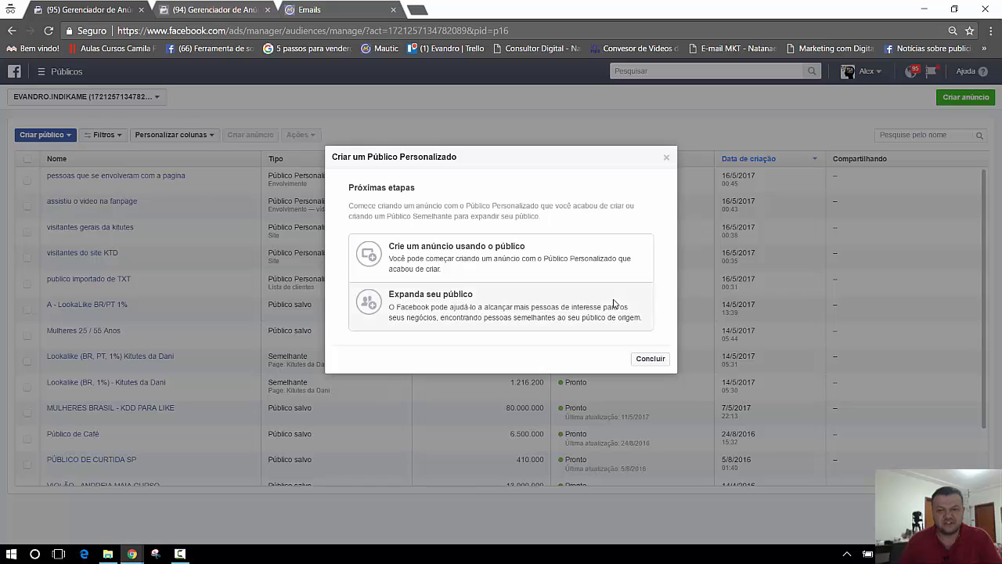
left_click(660, 362)
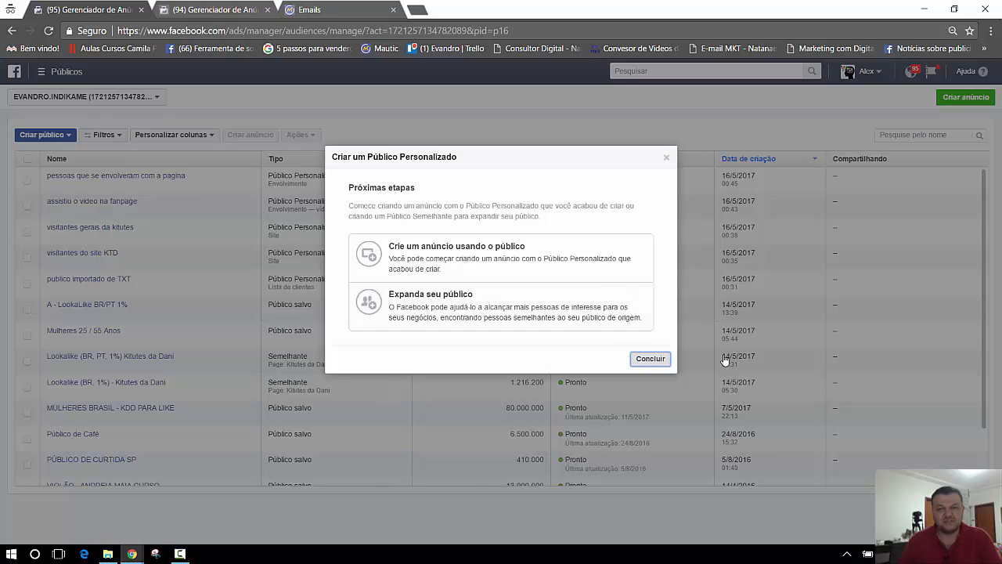
left_click(651, 360)
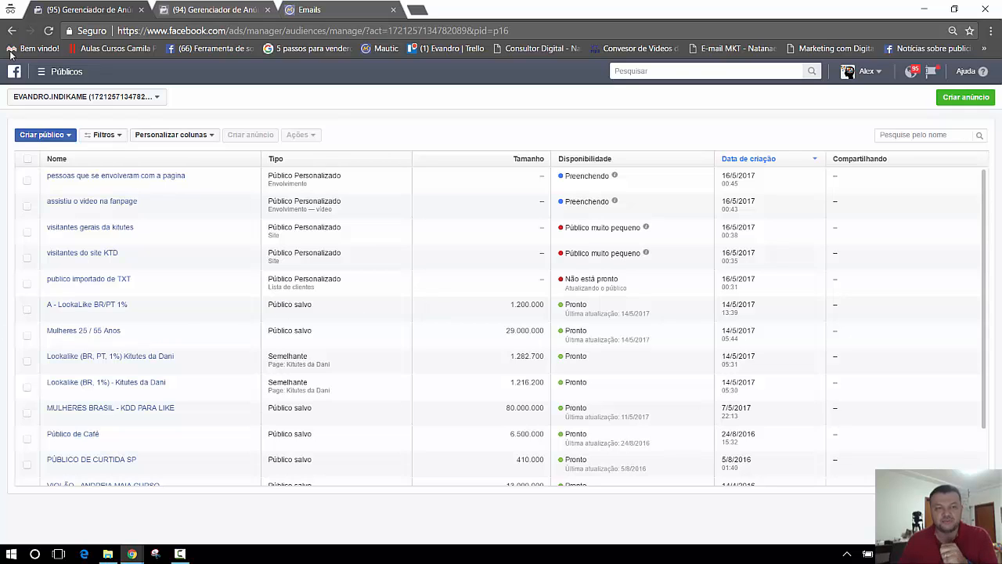
left_click(64, 136)
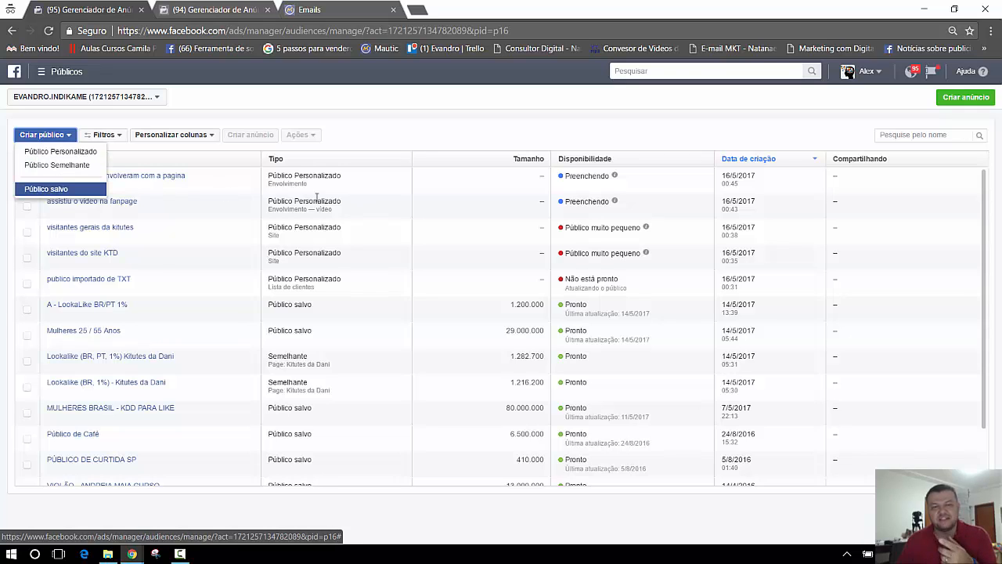
left_click(382, 134)
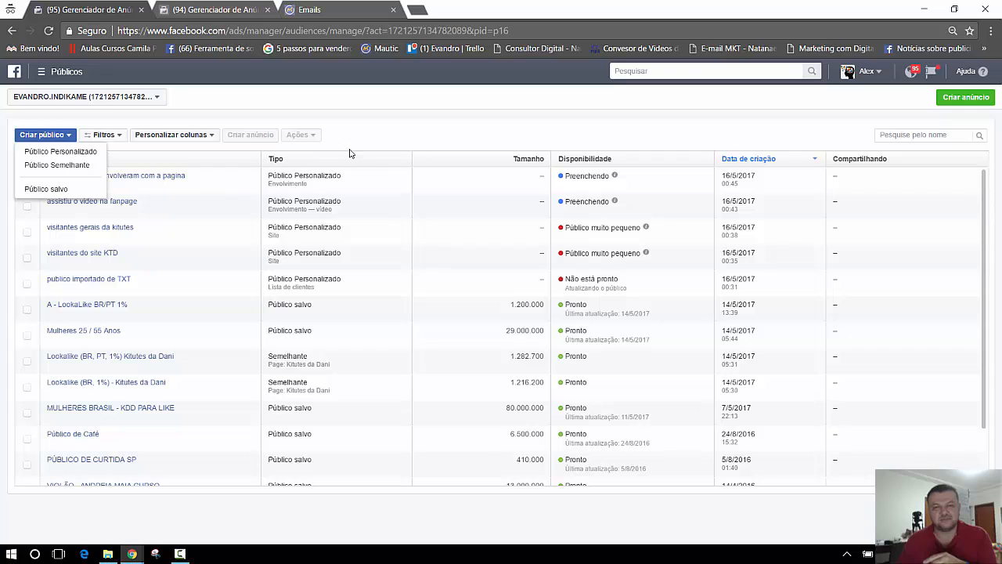